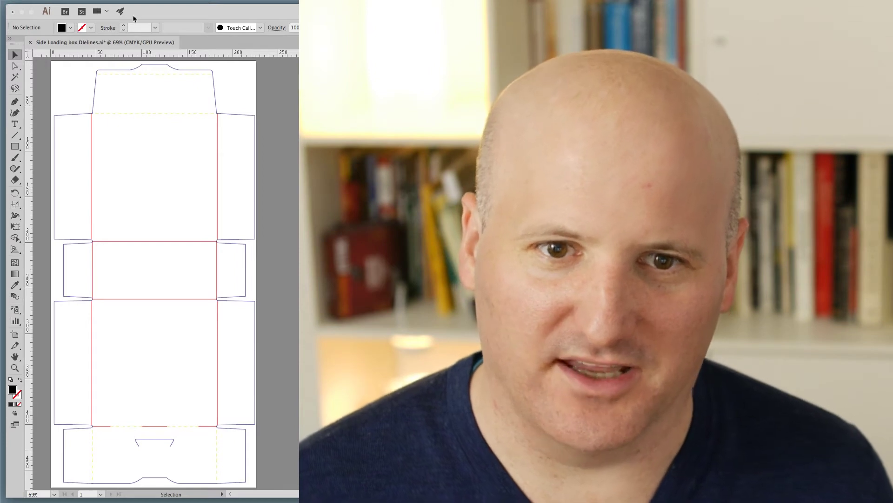
pyautogui.click(108, 87)
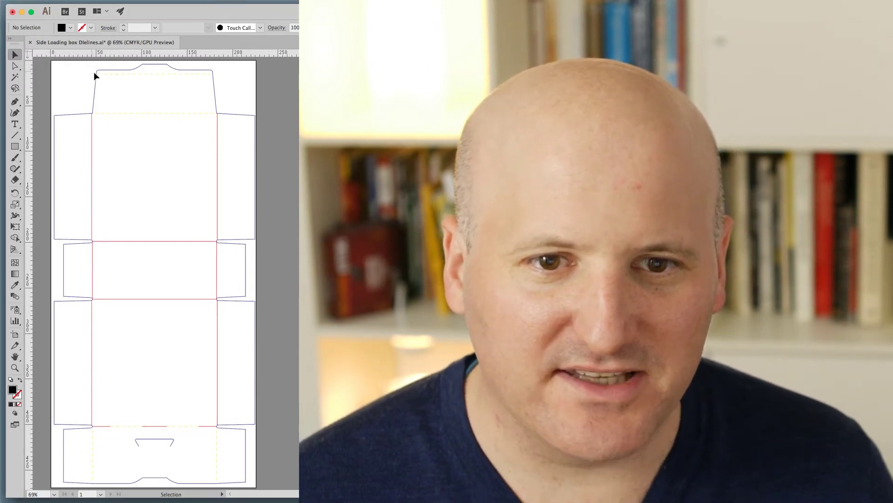
pyautogui.moveTo(94, 72); pyautogui.dragTo(117, 96)
pyautogui.press('super+shift+a')
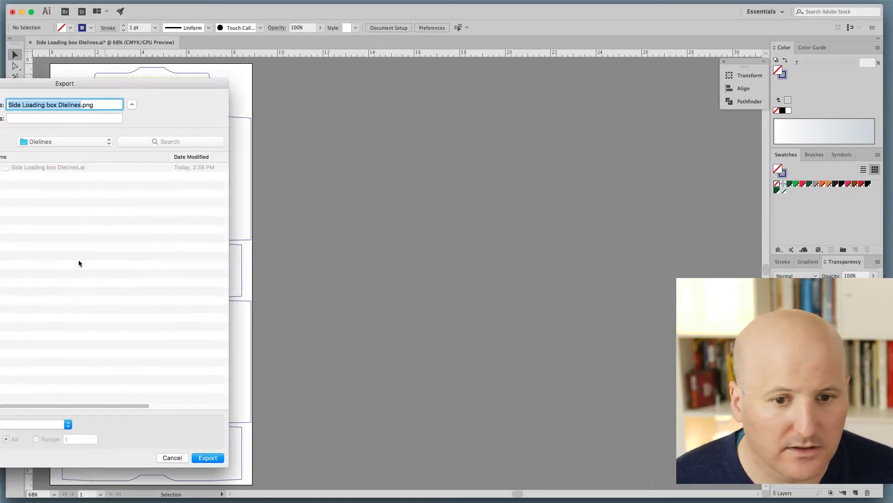
# - Export the side loading box dielines as a 300 ppi PNG with a transparent background and preview the exported file
pyautogui.moveTo(127, 82); pyautogui.dragTo(352, 78)
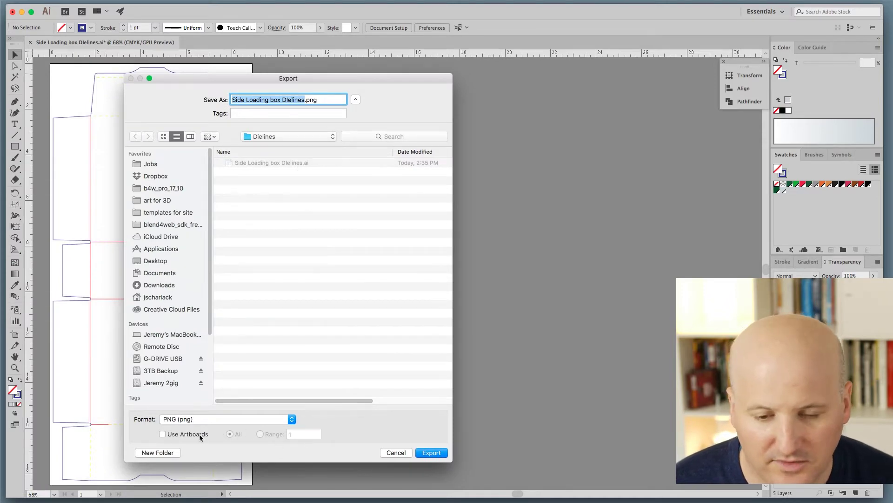
pyautogui.click(429, 453)
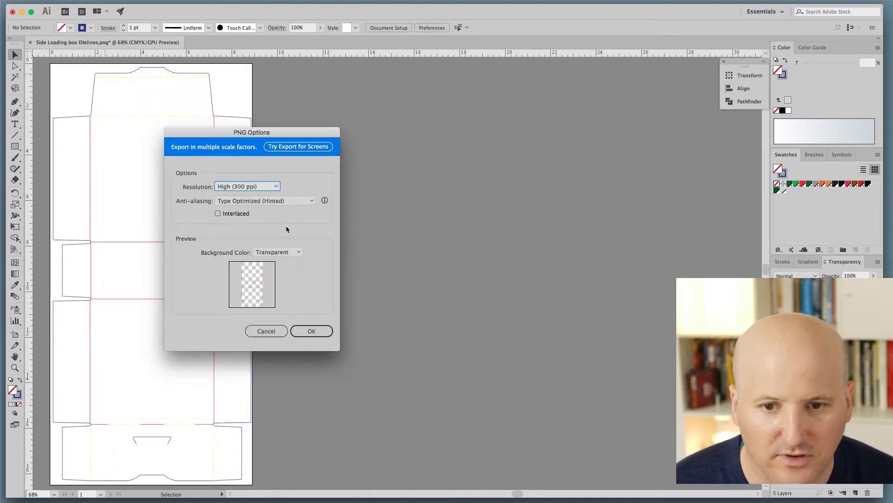
pyautogui.click(270, 186)
pyautogui.click(275, 203)
pyautogui.click(311, 331)
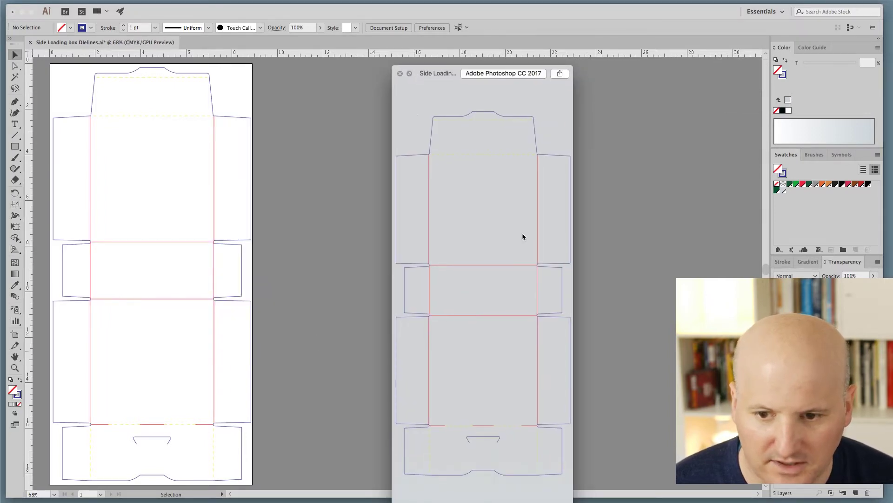
pyautogui.press('space')
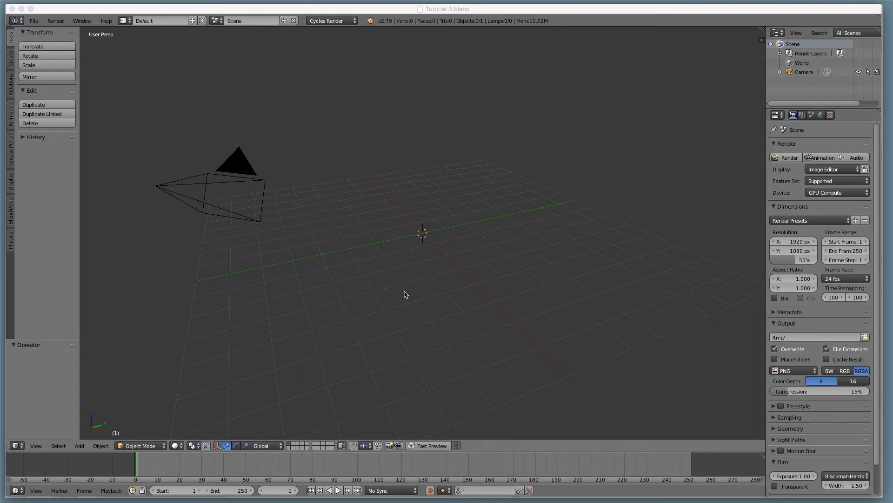
# - Switch to Blender, show the 3D view's properties, enable Background Images and add an empty image entry
pyautogui.click(761, 42)
pyautogui.press('n')
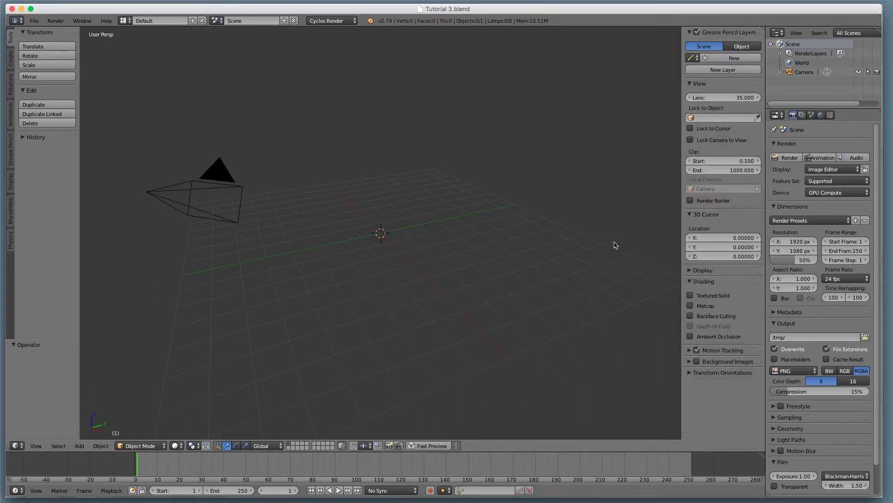
pyautogui.press('n')
pyautogui.press('n')
pyautogui.click(717, 362)
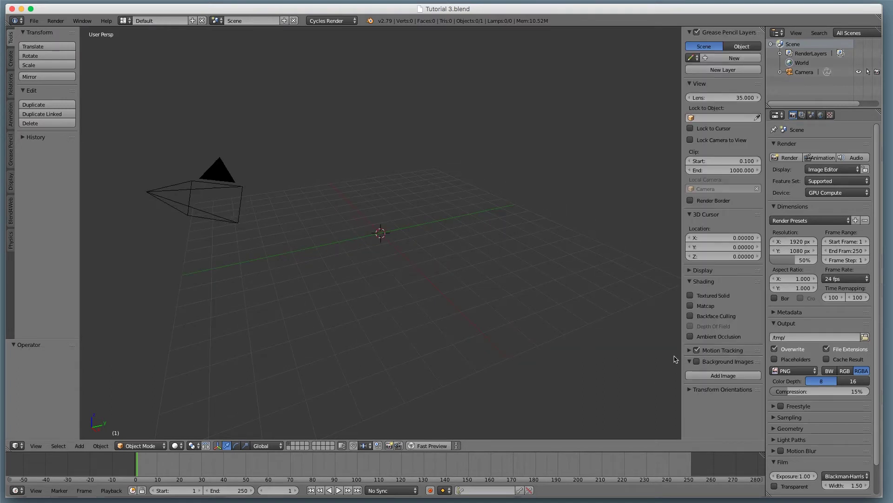
pyautogui.click(696, 362)
pyautogui.click(702, 376)
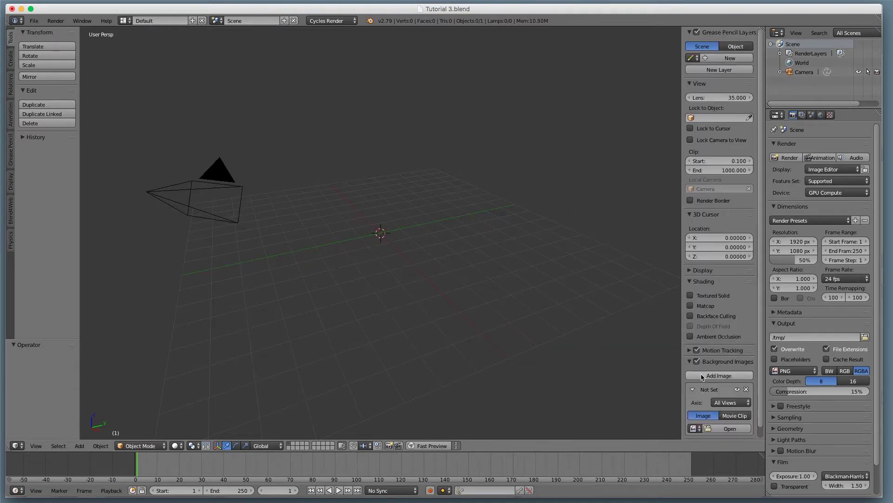
# - Load the side loading box dielines PNG from the Dielines folder as the background image
pyautogui.click(726, 428)
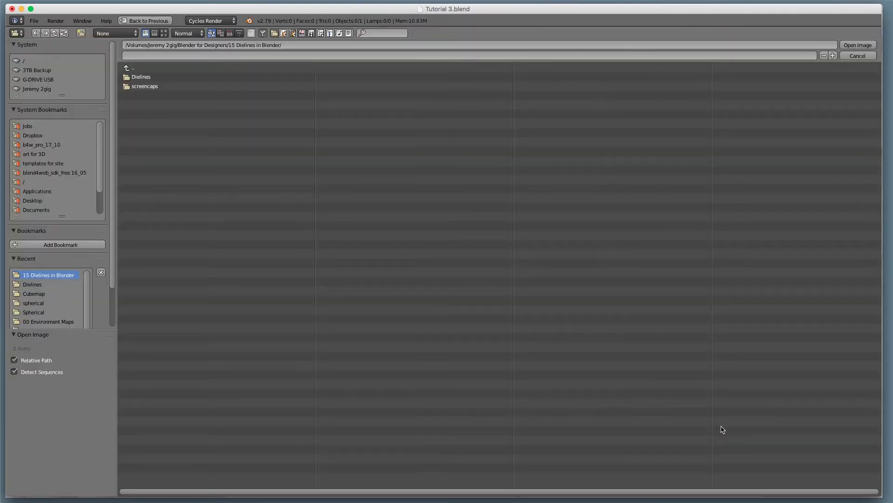
pyautogui.doubleClick(145, 77)
pyautogui.doubleClick(193, 79)
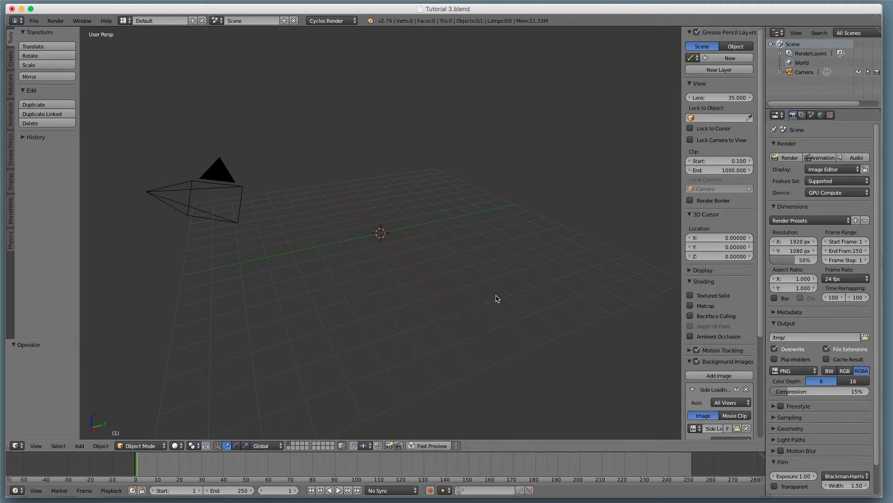
# - Change to the front orthographic view and restrict the background image to the Front axis
pyautogui.press('KP_1')
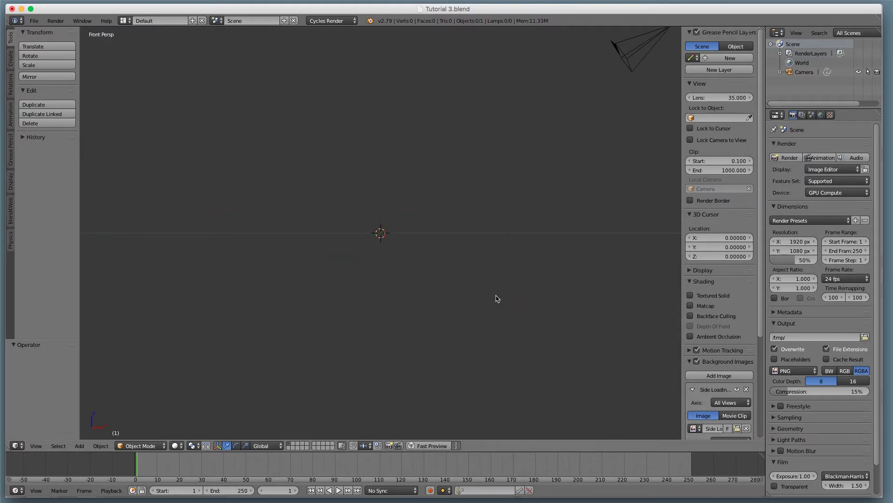
pyautogui.press('KP_5')
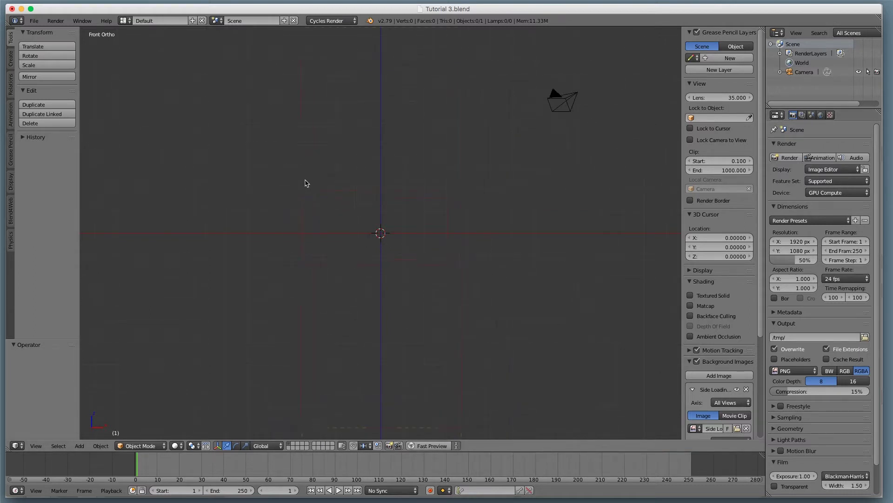
pyautogui.scroll(-6, 728, 391)
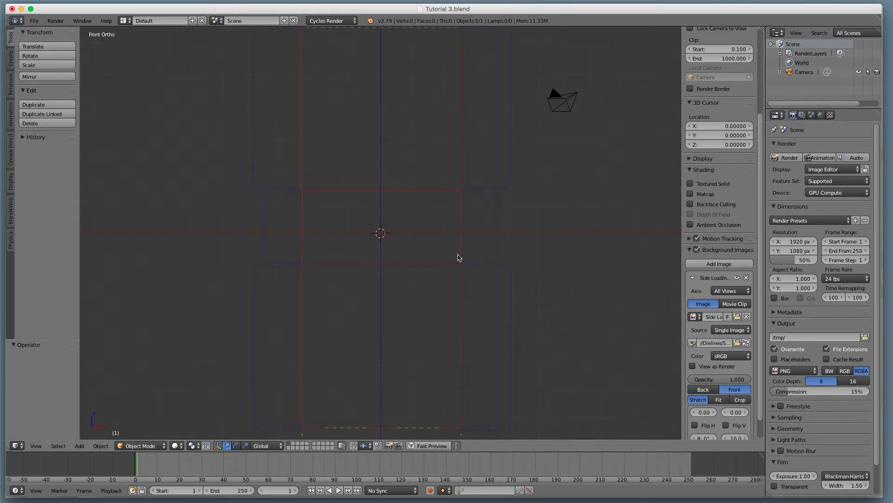
pyautogui.click(716, 291)
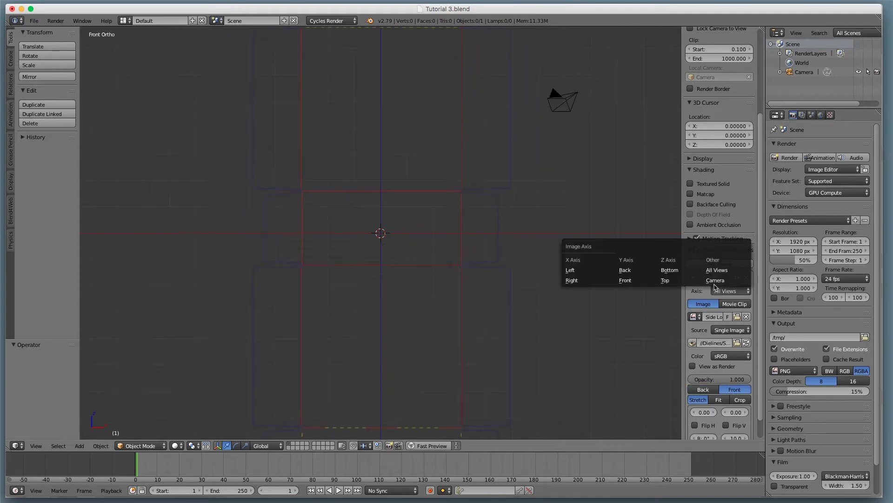
pyautogui.click(635, 282)
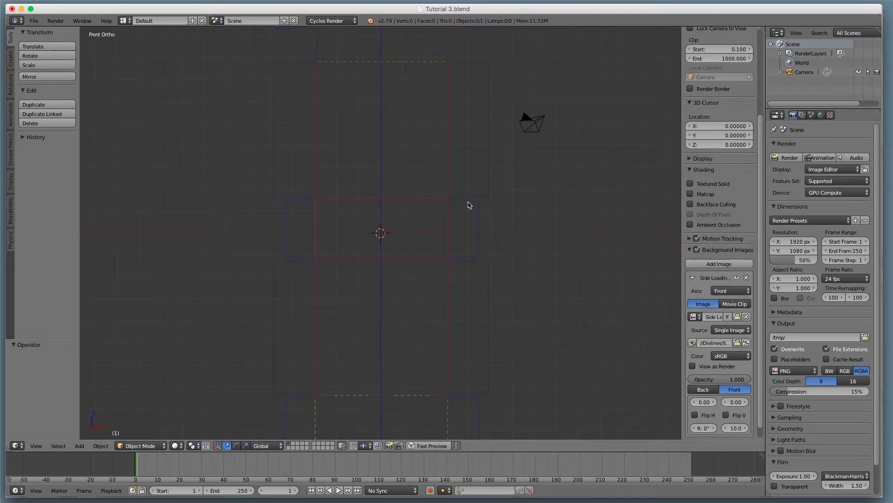
pyautogui.moveTo(469, 205); pyautogui.dragTo(470, 217, button='middle')
# - Switch to Illustrator and measure the upper main panel's width and height by selecting its opposite pairs of fold lines
pyautogui.press('super+Tab')
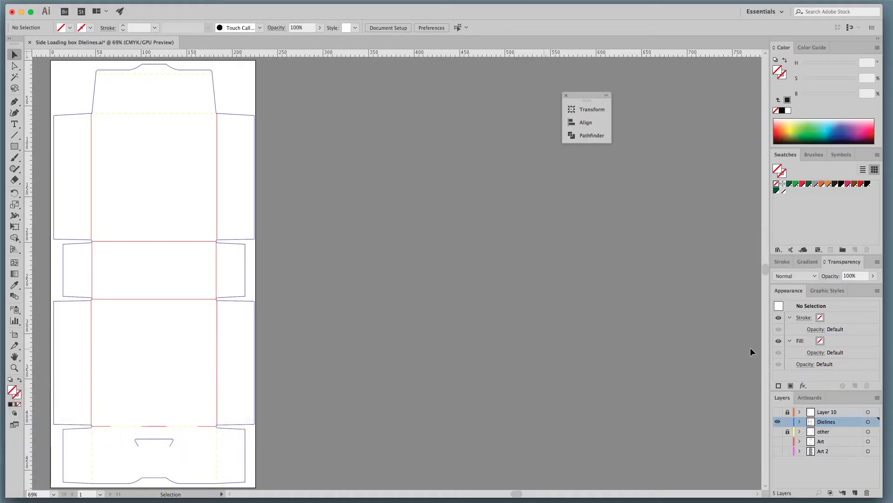
pyautogui.click(583, 111)
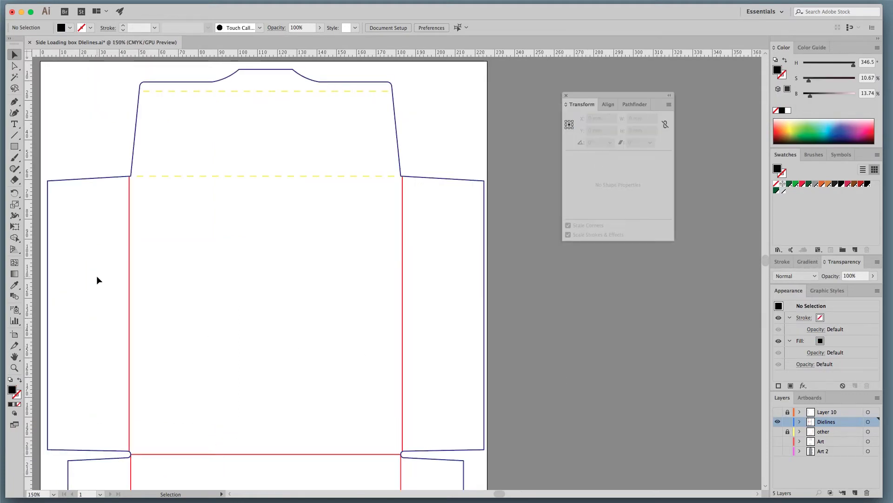
pyautogui.moveTo(97, 278); pyautogui.dragTo(424, 309)
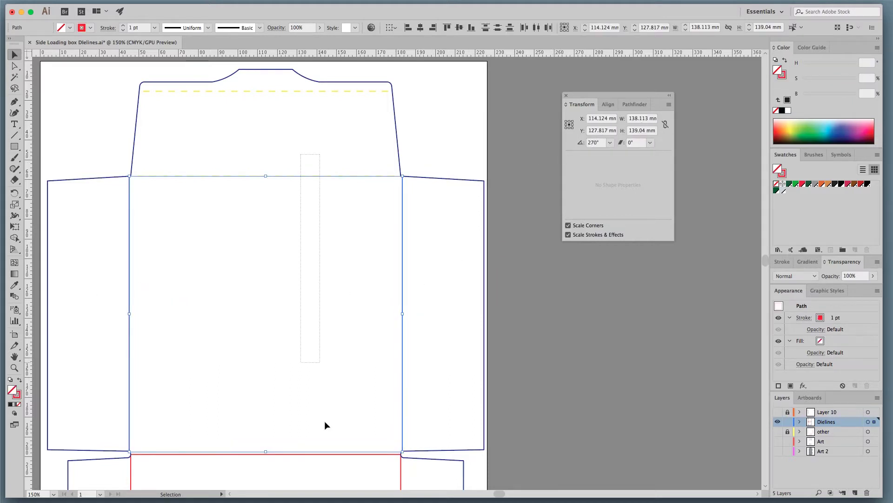
pyautogui.moveTo(324, 425); pyautogui.dragTo(338, 465)
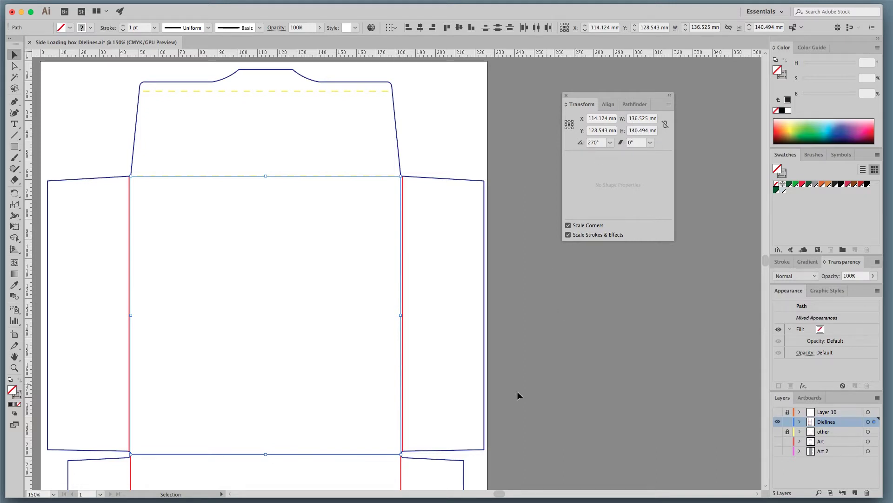
pyautogui.click(467, 385)
# - Select the horizontal fold lines around the narrow middle panel to measure the box's depth
pyautogui.scroll(-5, 489, 377)
pyautogui.moveTo(238, 237); pyautogui.dragTo(265, 436)
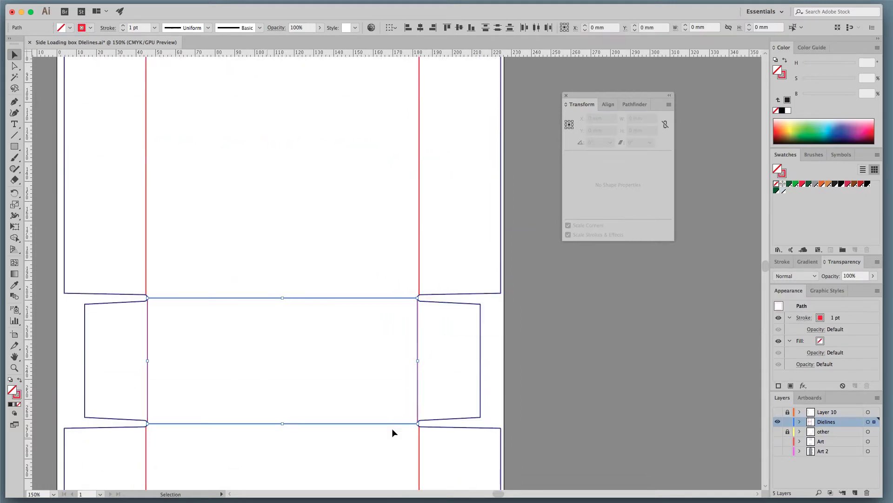
pyautogui.click(629, 311)
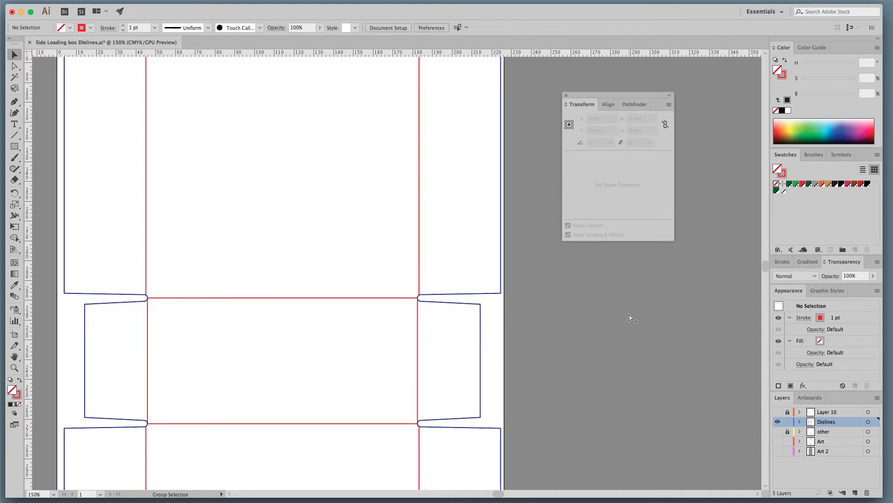
# - Paste a text note beside the artboard listing W 138.1MM, H 140 MM and D 63 MM
pyautogui.press('super+shift+v')
pyautogui.scroll(4, 605, 400)
pyautogui.hscroll(2, 605, 400)
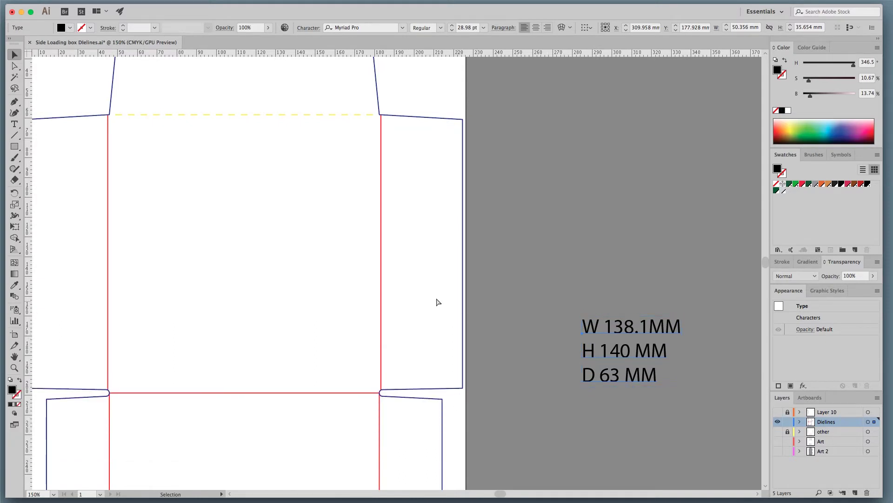
# - Switch to the Blender file Tutorial.blend and add a cube mesh at the scene's origin
pyautogui.press('super+Tab')
pyautogui.press('super+Tab')
pyautogui.press('super+Tab')
pyautogui.press('super+Tab')
pyautogui.press('super+Tab')
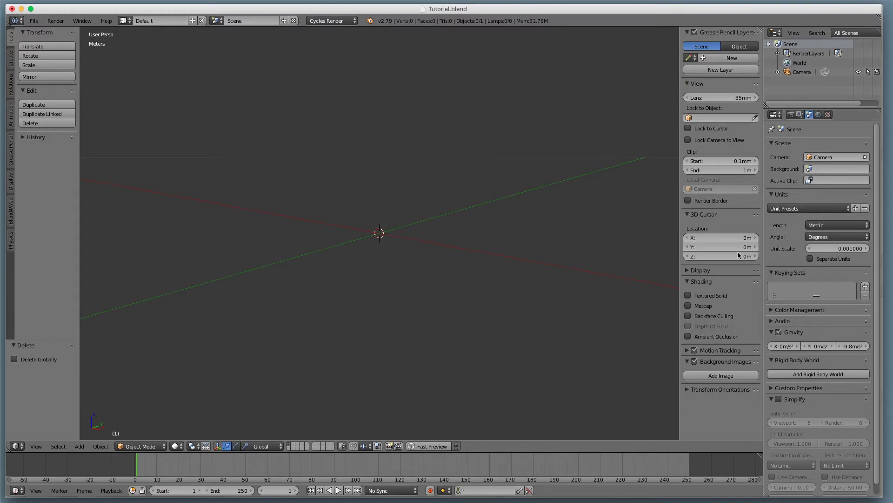
pyautogui.hotkey('shift', 'a')
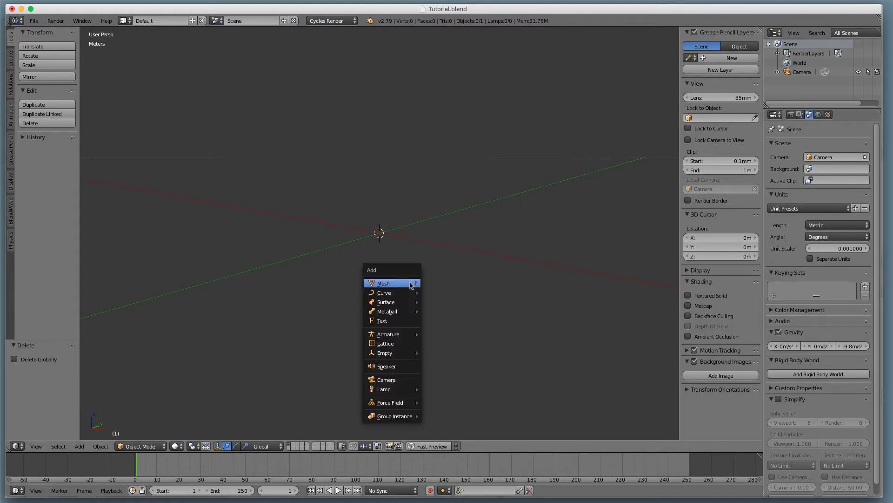
pyautogui.click(430, 292)
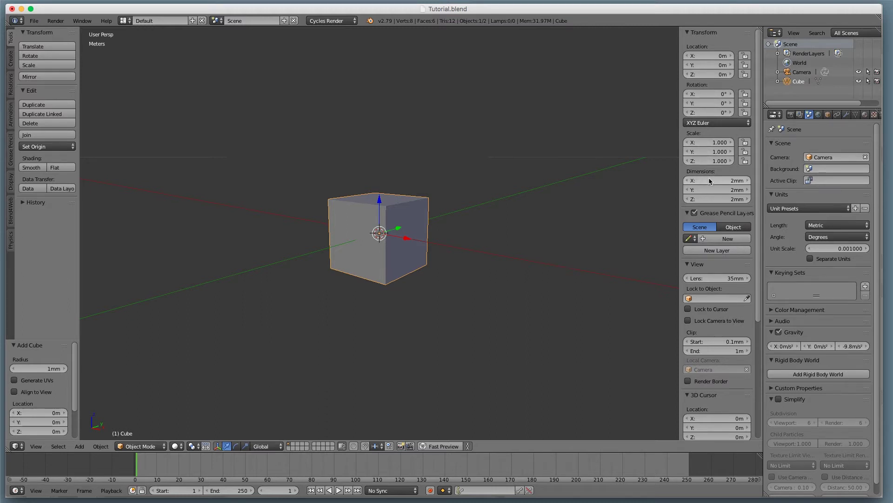
# - Check the box measurements noted in Illustrator and set the cube's dimensions to X 13.8 cm, Y 6.3 cm and Z 14 cm
pyautogui.press('super+Tab')
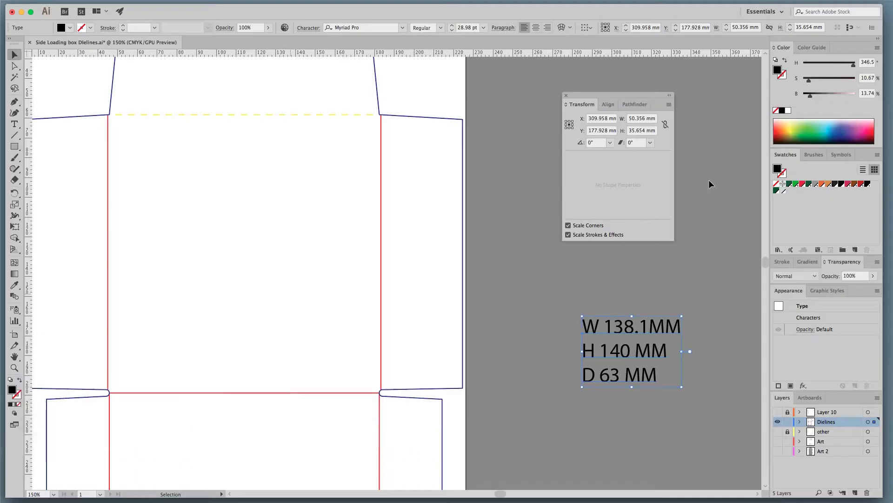
pyautogui.press('super+Tab')
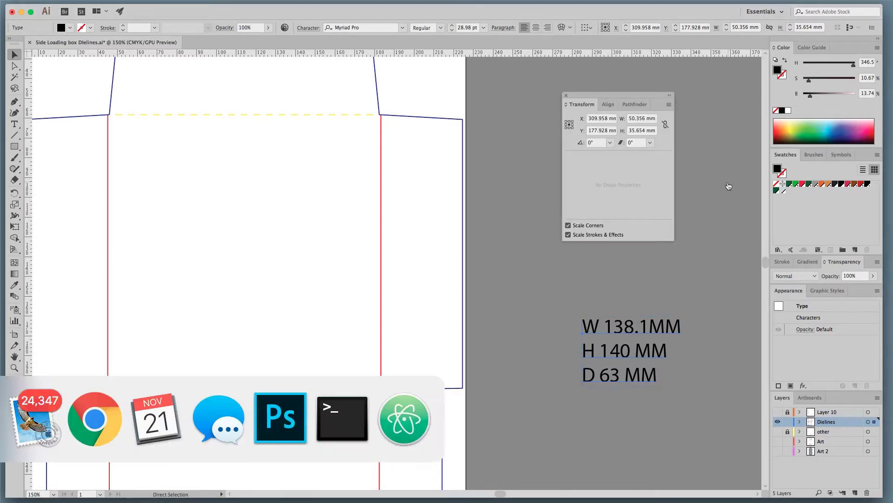
pyautogui.click(723, 180)
pyautogui.write('13.8cm')
pyautogui.press('Tab')
pyautogui.write('6')
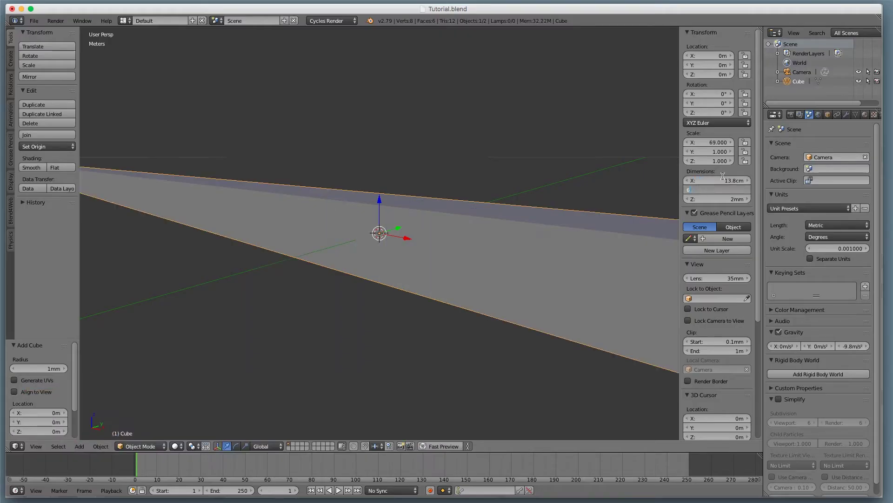
pyautogui.write('.3cm')
pyautogui.press('Tab')
pyautogui.write('14cm')
pyautogui.press('Return')
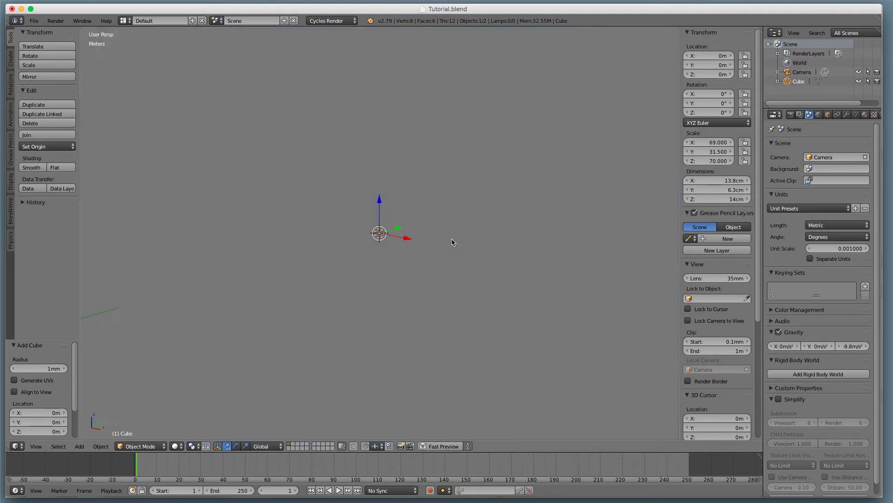
# - In front orthographic view, scale the background dieline image to a size of 22.5 cm to match the cube's width
pyautogui.scroll(-6, 451, 242)
pyautogui.moveTo(453, 241)
pyautogui.mouseDown(button='middle')
pyautogui.moveTo(443, 253)
pyautogui.moveTo(453, 271)
pyautogui.moveTo(456, 253)
pyautogui.mouseUp(button='middle')
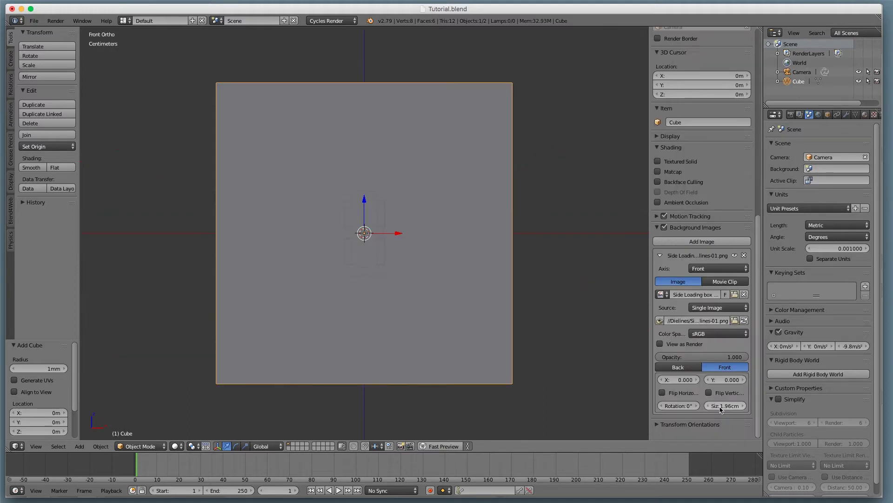
pyautogui.moveTo(725, 406)
pyautogui.mouseDown()
pyautogui.moveTo(741, 404)
pyautogui.moveTo(722, 410)
pyautogui.moveTo(729, 405)
pyautogui.mouseUp()
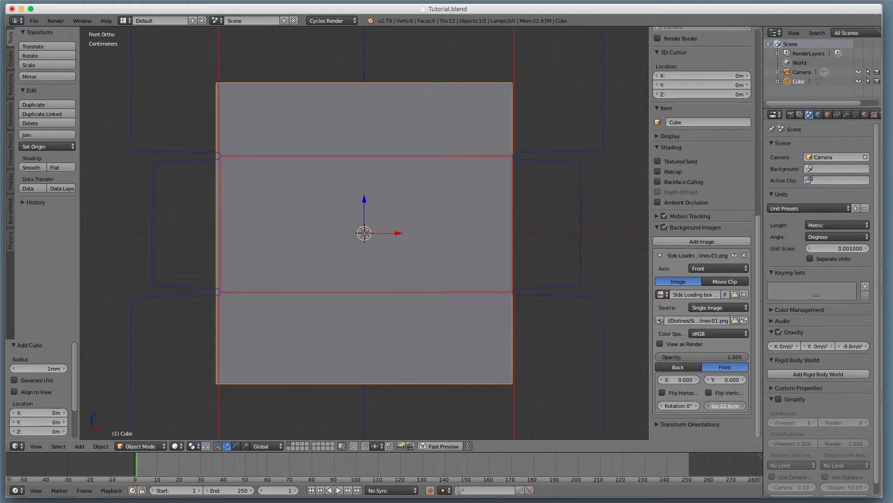
# - Shift the background image vertically to a Y offset of -50.400 so the upper main panel lines up with the cube
pyautogui.scroll(-4, 454, 325)
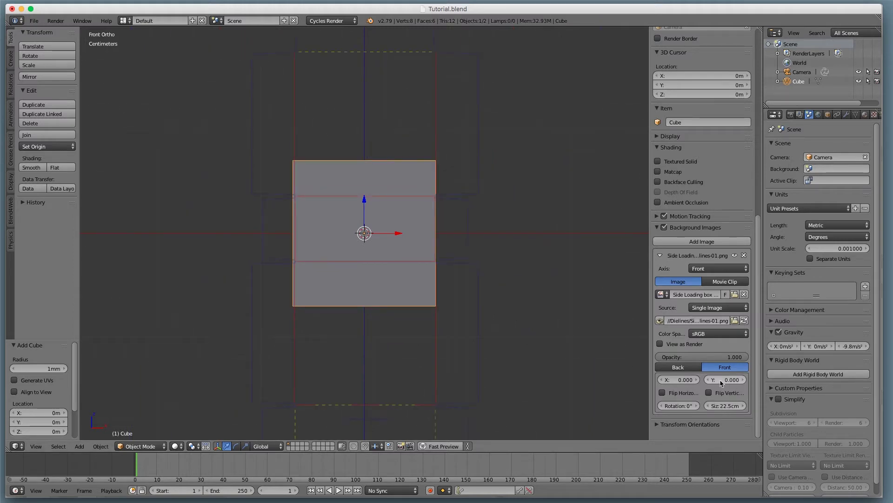
pyautogui.moveTo(725, 380); pyautogui.dragTo(679, 380)
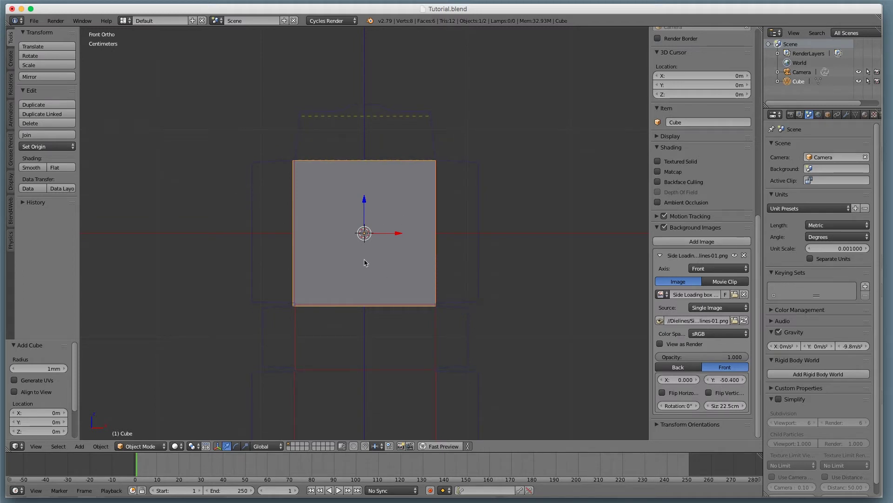
pyautogui.moveTo(381, 259)
pyautogui.mouseDown(button='middle')
pyautogui.moveTo(353, 273)
pyautogui.moveTo(363, 259)
pyautogui.moveTo(371, 267)
pyautogui.mouseUp(button='middle')
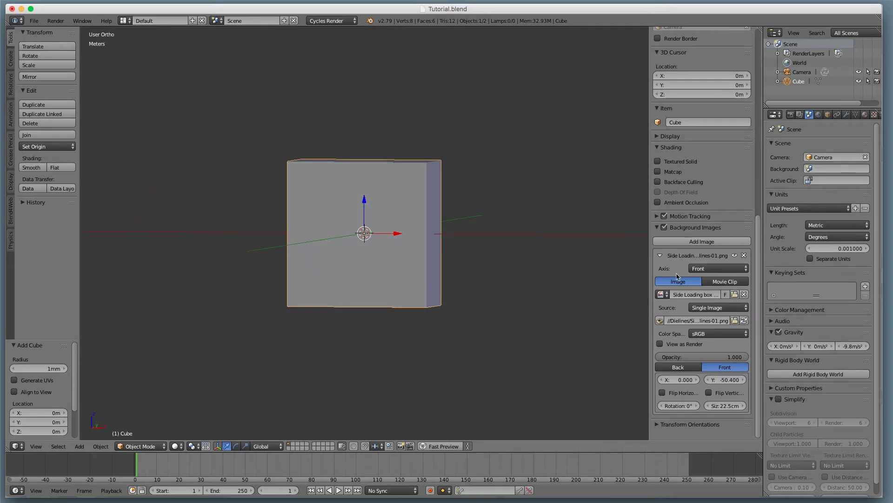
# - Add a second background image using Side Loading box Dielines-01.png and assign it to the Top view axis
pyautogui.press('KP_7')
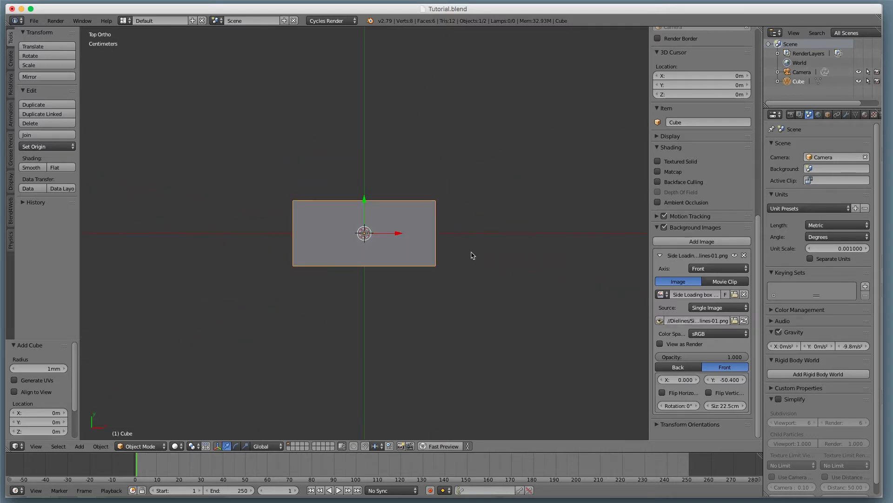
pyautogui.scroll(2, 402, 266)
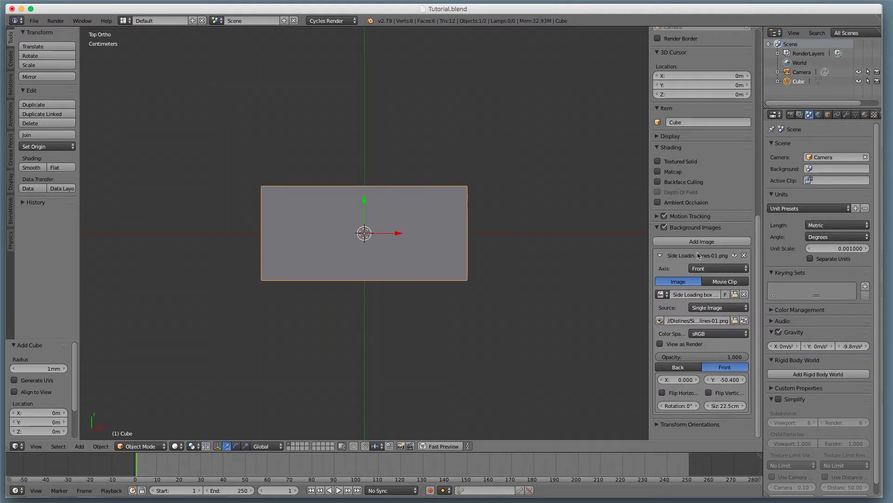
pyautogui.click(660, 256)
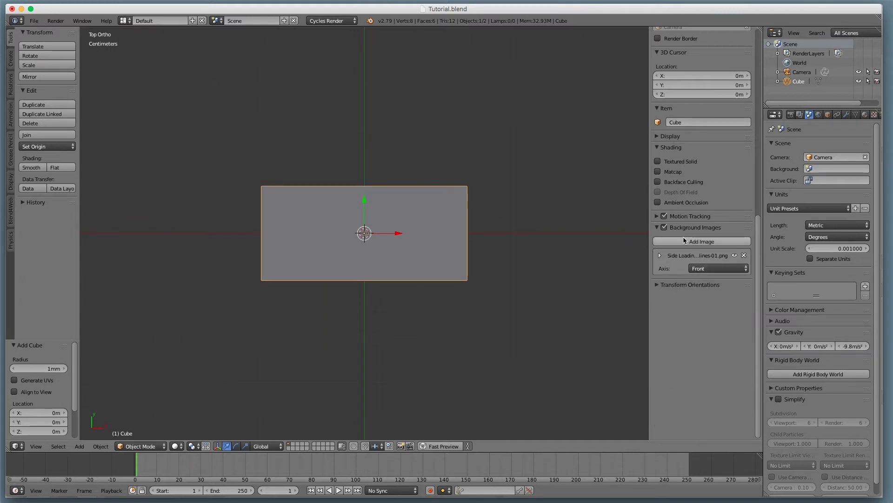
pyautogui.click(661, 256)
pyautogui.click(683, 242)
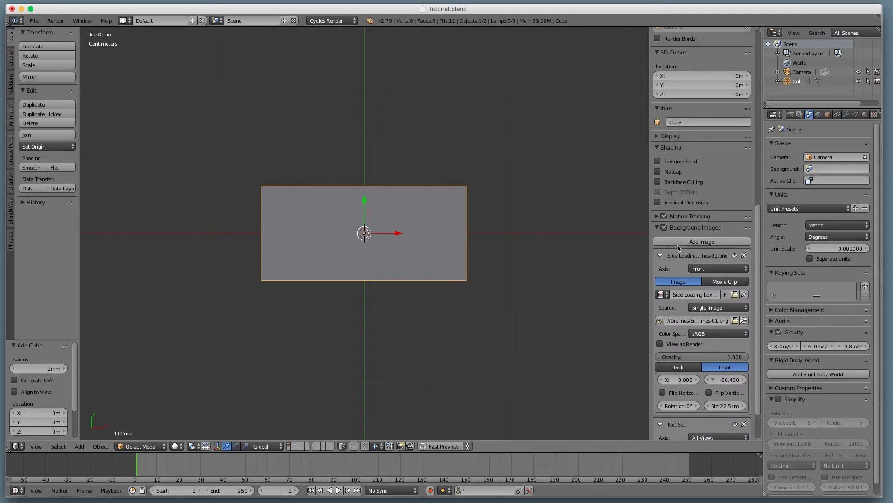
pyautogui.scroll(-3, 706, 435)
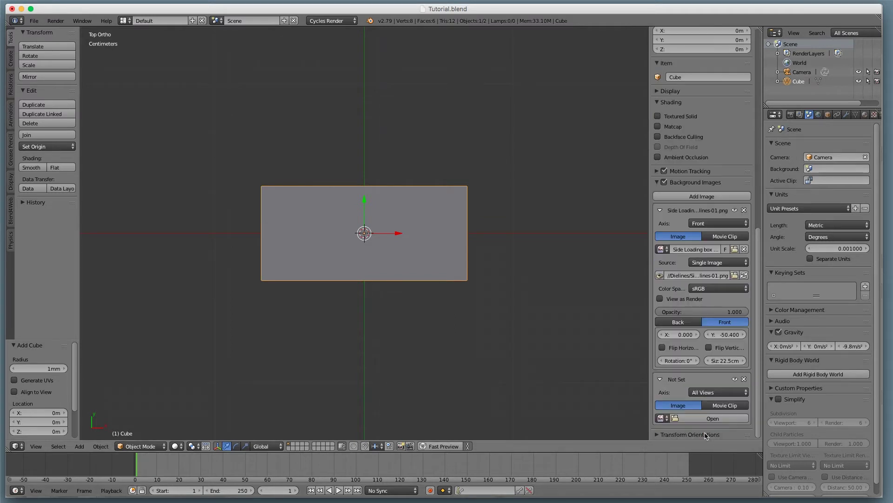
pyautogui.click(707, 392)
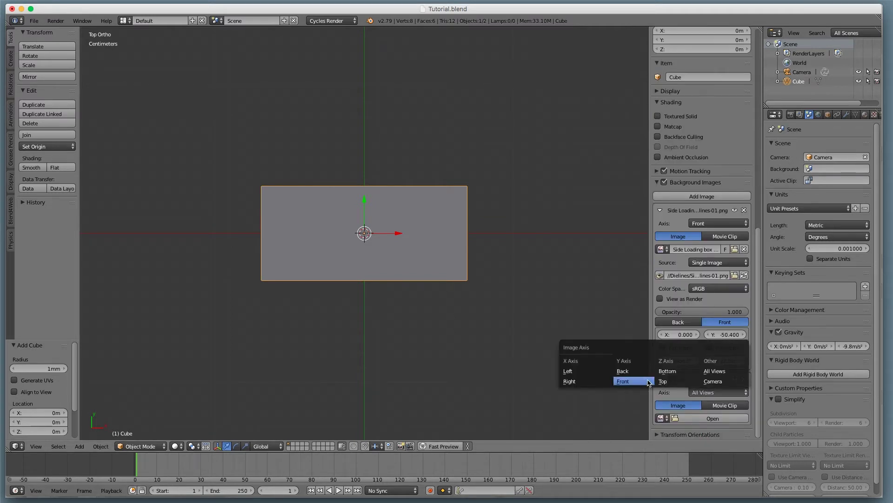
pyautogui.click(661, 381)
pyautogui.click(661, 417)
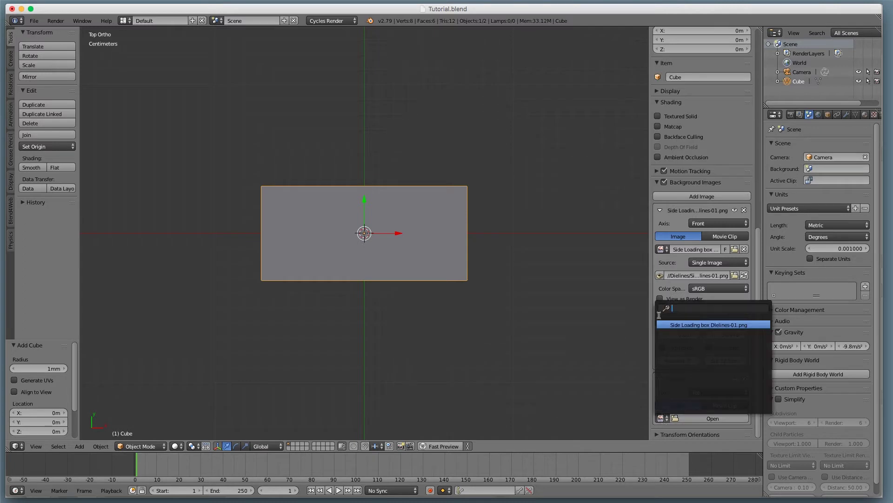
pyautogui.click(671, 326)
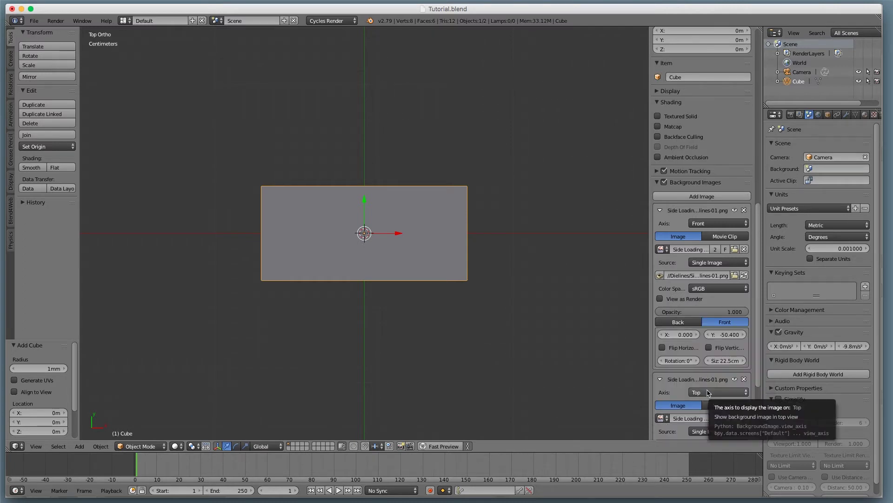
# - Set the top-view background image's size to 22.47 cm, matching the front-view image
pyautogui.scroll(-5, 696, 382)
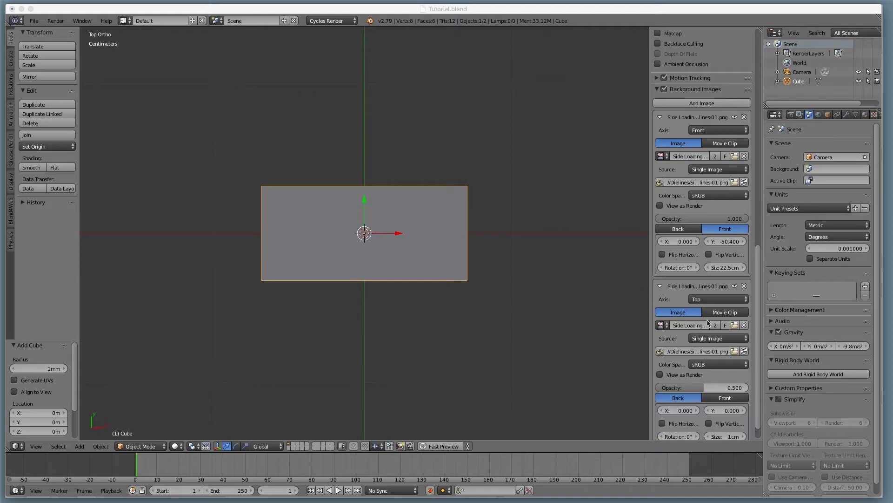
pyautogui.click(723, 268)
pyautogui.write('22.47cm')
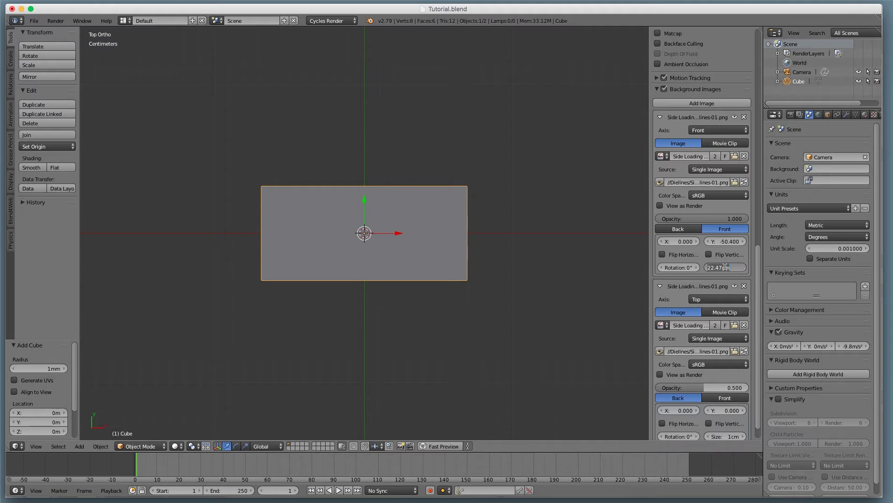
pyautogui.press('Return')
pyautogui.click(732, 437)
pyautogui.write('22.47cm')
pyautogui.press('Return')
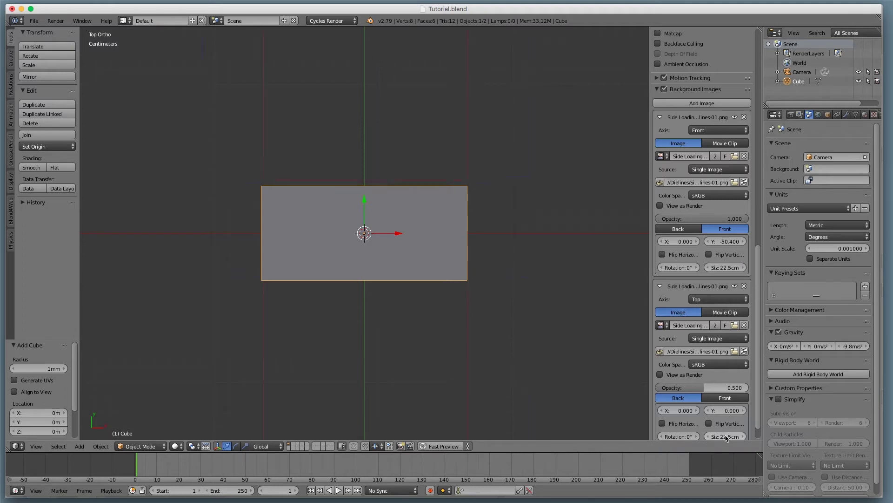
# - Shift the top-view dieline to a Y offset of -99.700, set its opacity to 1.000 and display it in front of objects
pyautogui.scroll(1, 391, 247)
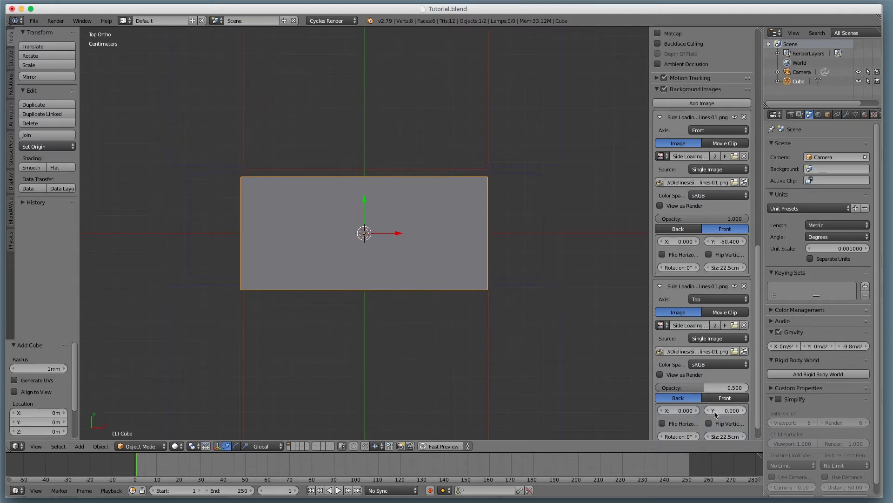
pyautogui.moveTo(720, 412); pyautogui.dragTo(733, 412)
pyautogui.moveTo(733, 412); pyautogui.dragTo(743, 412)
pyautogui.moveTo(704, 387); pyautogui.dragTo(735, 411)
pyautogui.click(725, 399)
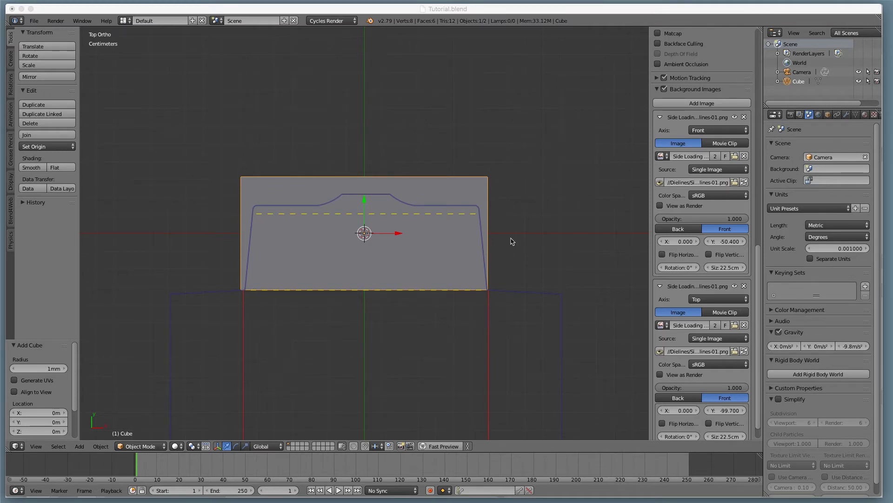
# - Compare the cube's edges with the dieline's fold lines in the top and front orthographic views
pyautogui.scroll(3, 519, 257)
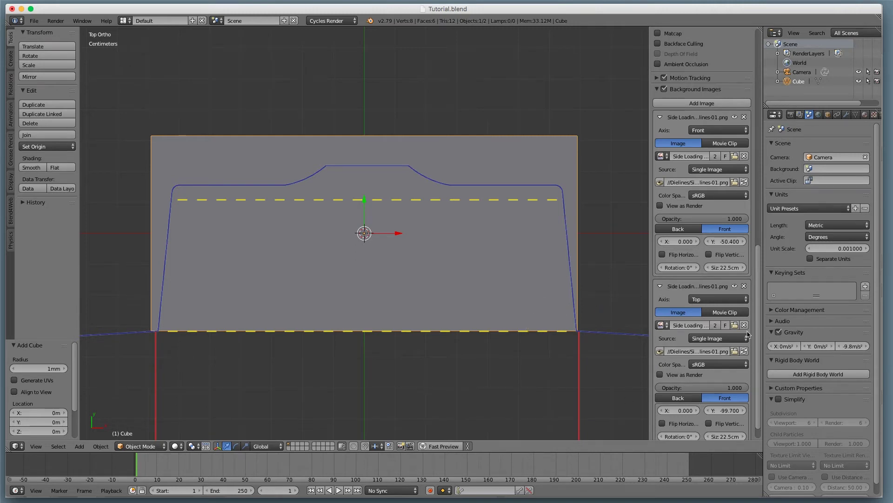
pyautogui.press('KP_1')
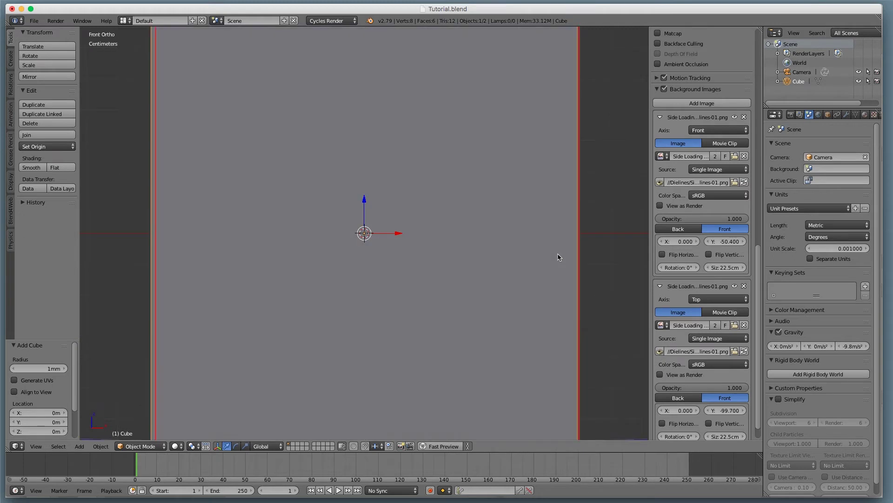
pyautogui.scroll(-3, 559, 260)
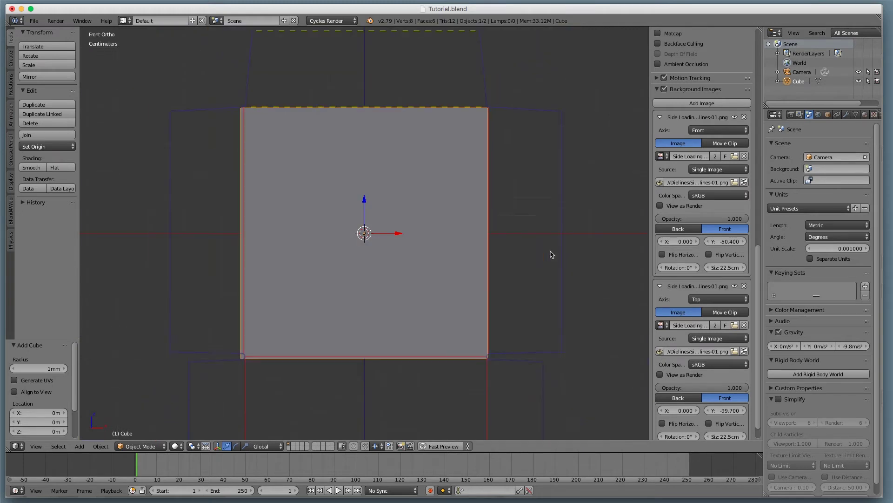
pyautogui.press('KP_7')
pyautogui.scroll(2, 492, 263)
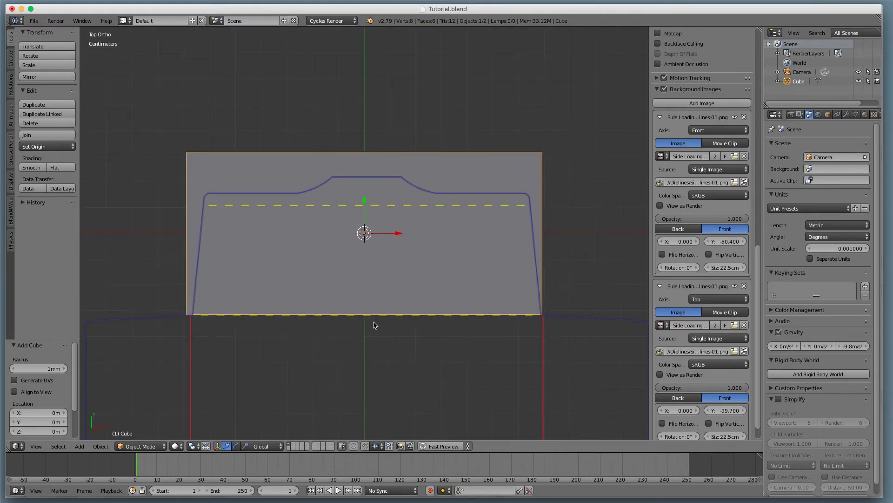
pyautogui.scroll(1, 364, 319)
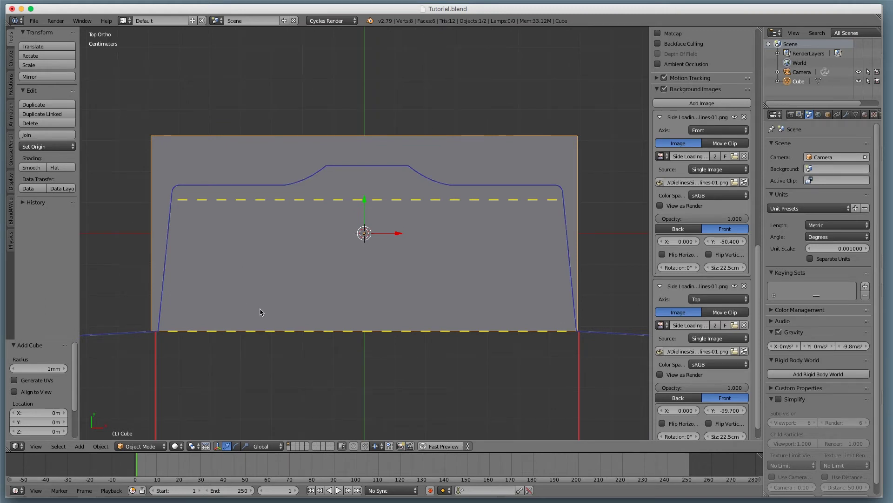
# - Try a Bevel modifier with 3 segments on the cube and remove it
pyautogui.moveTo(260, 311); pyautogui.dragTo(260, 294, button='middle')
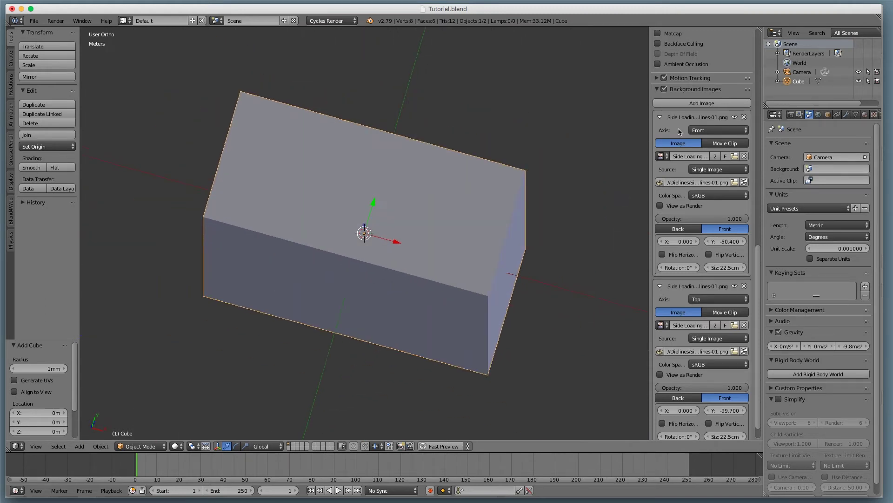
pyautogui.click(846, 114)
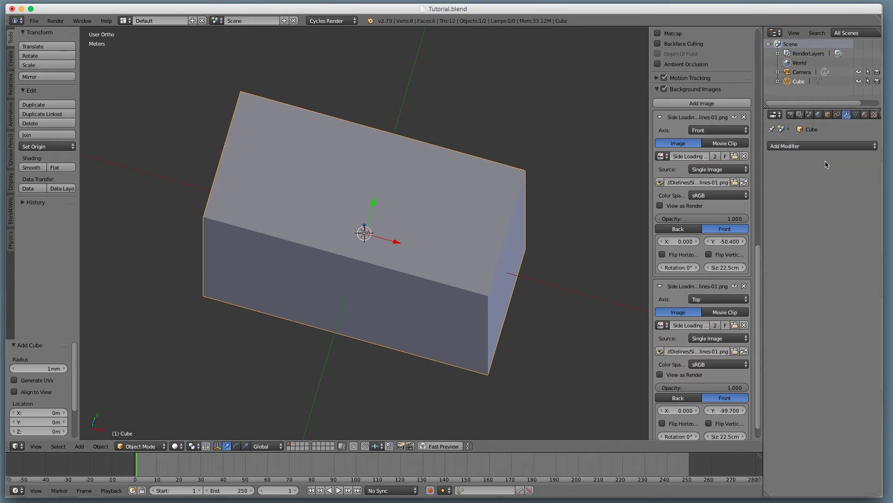
pyautogui.click(824, 146)
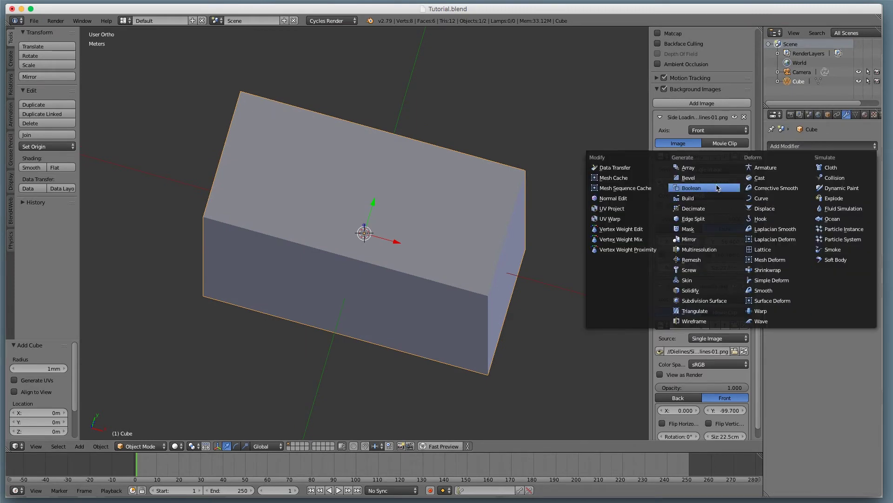
pyautogui.click(688, 177)
pyautogui.moveTo(791, 196); pyautogui.dragTo(805, 197)
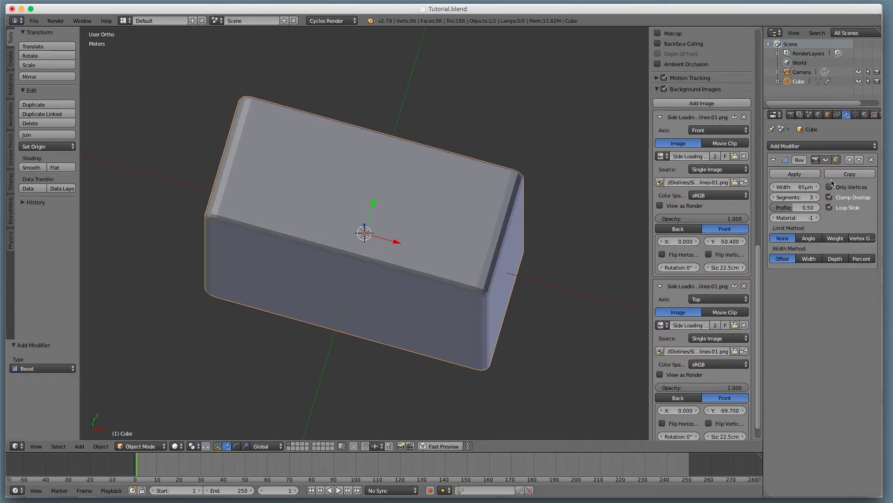
pyautogui.click(872, 160)
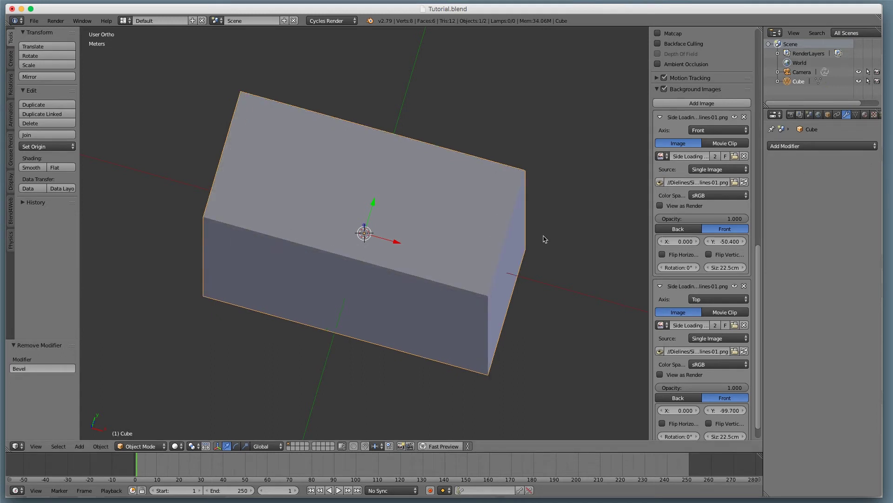
# - Apply the cube's scale and add a Bevel modifier with 3 segments
pyautogui.hotkey('ctrl', 'a')
pyautogui.click(540, 255)
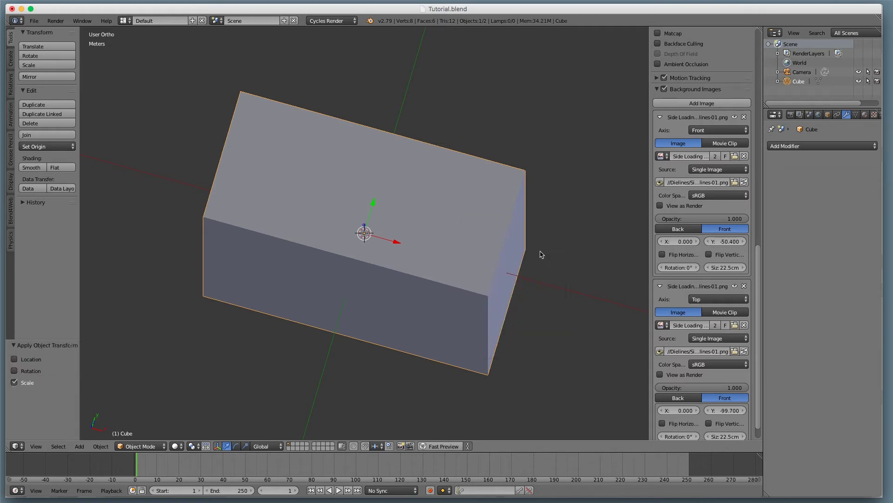
pyautogui.click(796, 145)
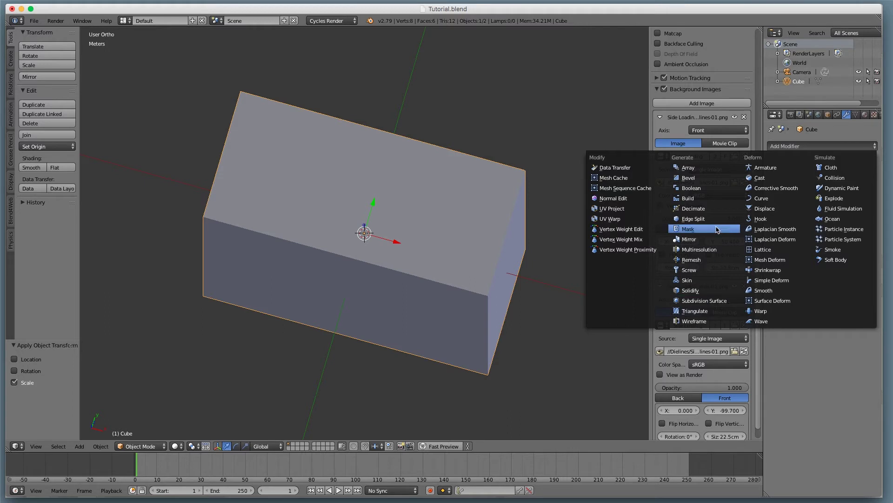
pyautogui.click(717, 180)
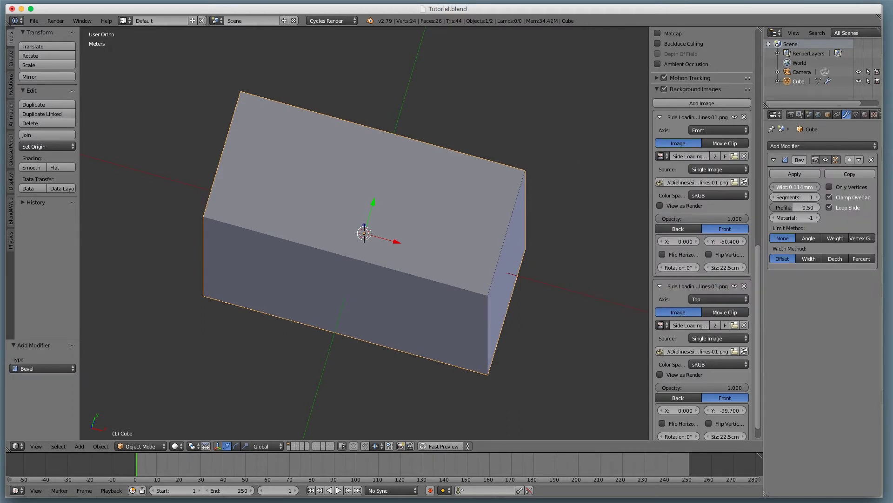
pyautogui.moveTo(795, 187); pyautogui.dragTo(791, 187)
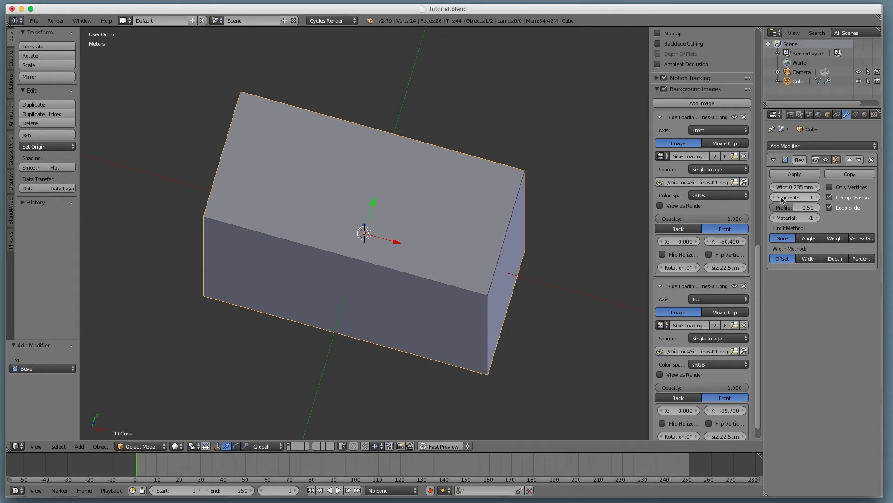
pyautogui.click(810, 197)
pyautogui.click(810, 197)
# - Set the bevel width to 1.051 mm, judging the rounding on a close-up of the cube's corner
pyautogui.moveTo(795, 187); pyautogui.dragTo(805, 187)
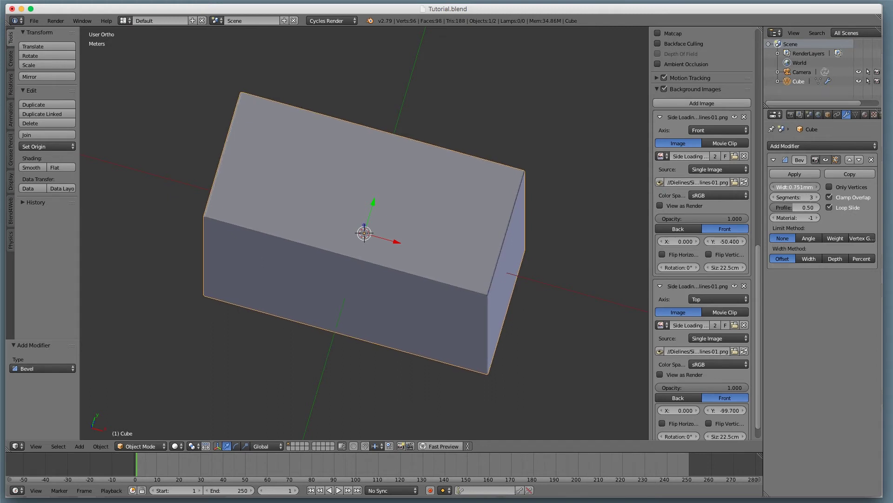
pyautogui.scroll(4, 375, 333)
pyautogui.moveTo(375, 333); pyautogui.dragTo(363, 311, button='middle')
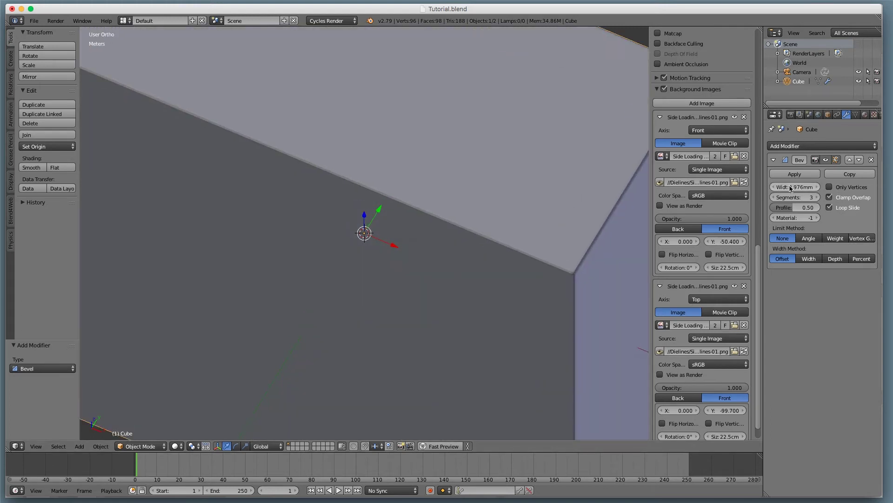
pyautogui.moveTo(791, 191); pyautogui.dragTo(795, 186)
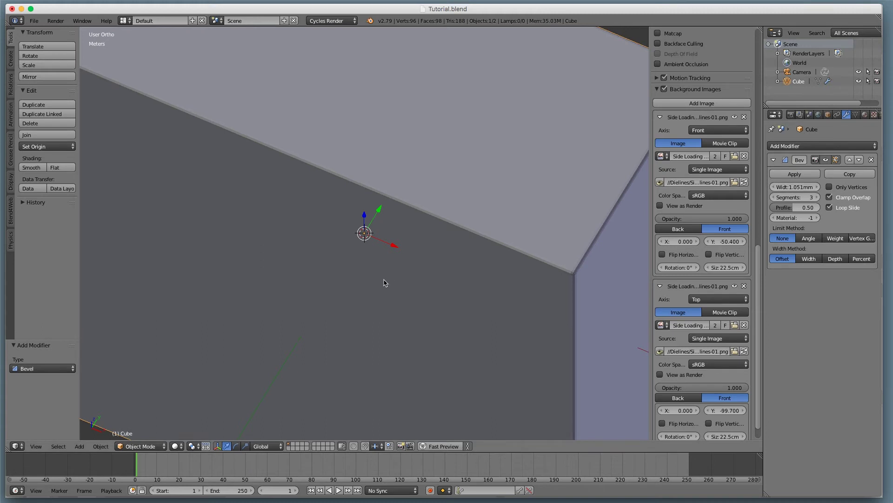
pyautogui.scroll(-2, 384, 283)
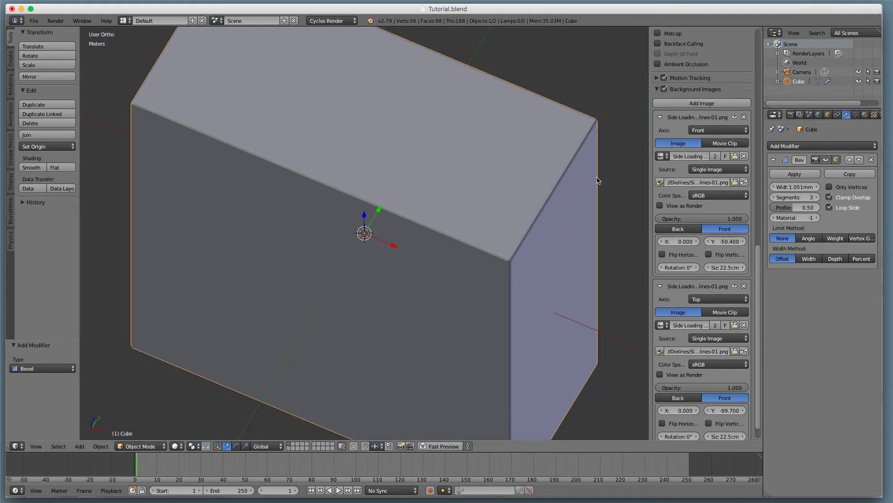
# - Save the scene as a new file named Tutorial 2.blend
pyautogui.press('space')
pyautogui.write('save as')
pyautogui.press('Return')
pyautogui.click(146, 56)
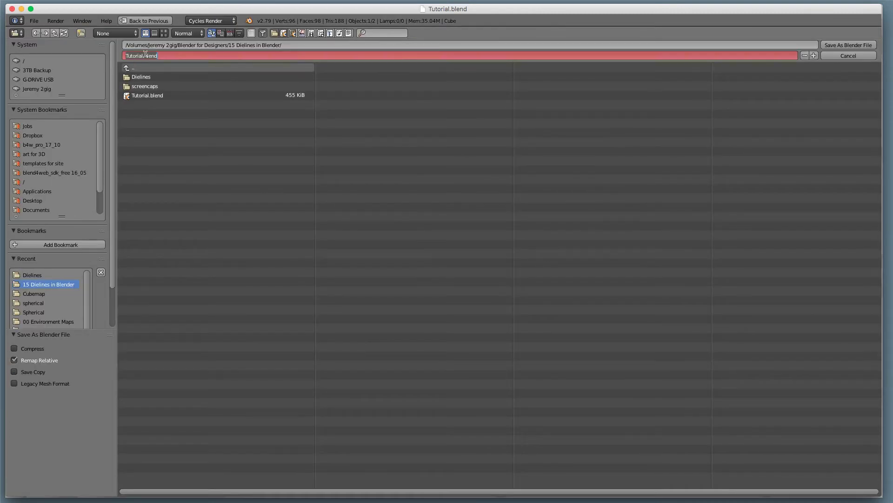
pyautogui.click(142, 56)
pyautogui.write('2')
pyautogui.press('Return')
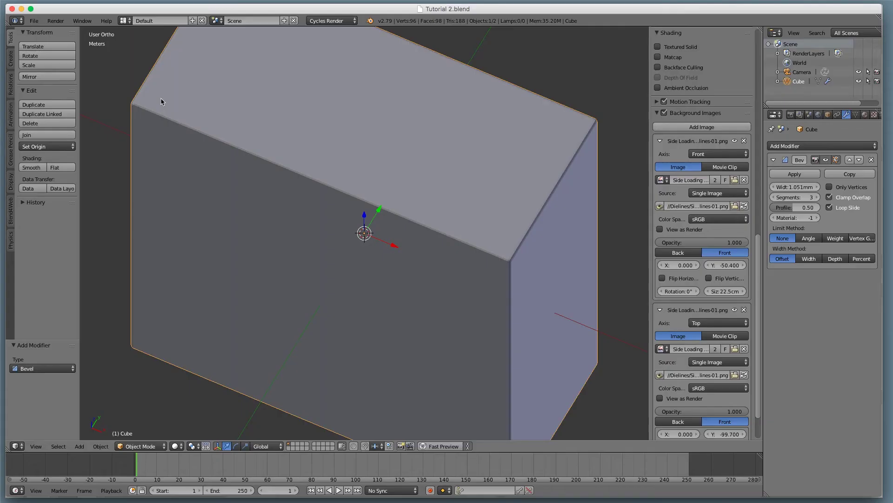
# - Apply the Bevel modifier to the cube and check the box against the dieline in top orthographic view
pyautogui.click(794, 174)
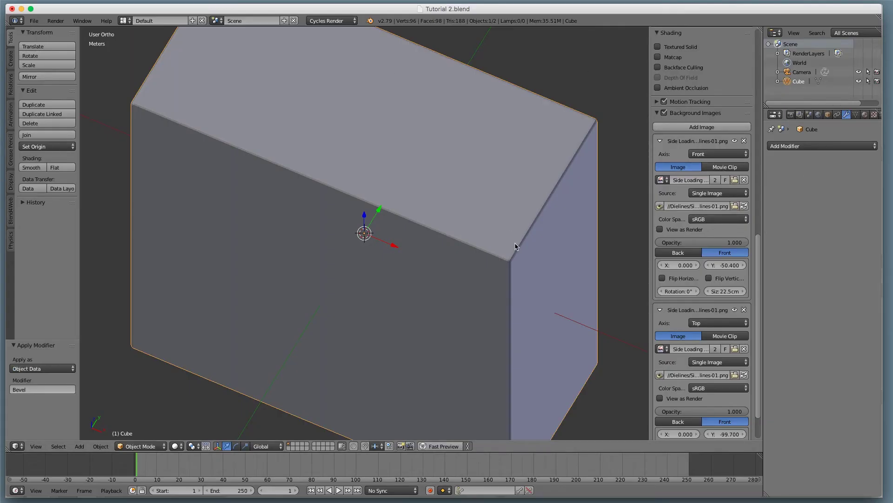
pyautogui.press('KP_7')
pyautogui.scroll(2, 515, 303)
pyautogui.scroll(-1, 469, 306)
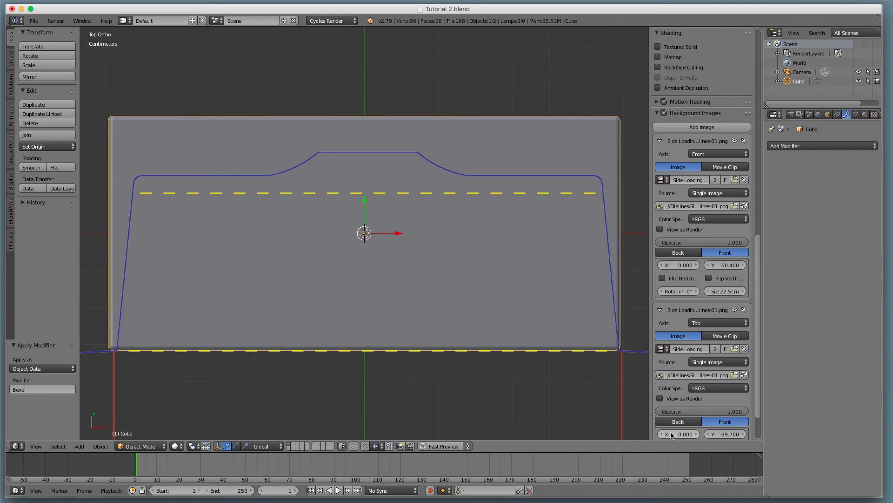
# - Set the top background image's X offset to -0.600 and knife-cut the dieline's flap outline into the box's top face
pyautogui.moveTo(673, 434); pyautogui.dragTo(661, 434)
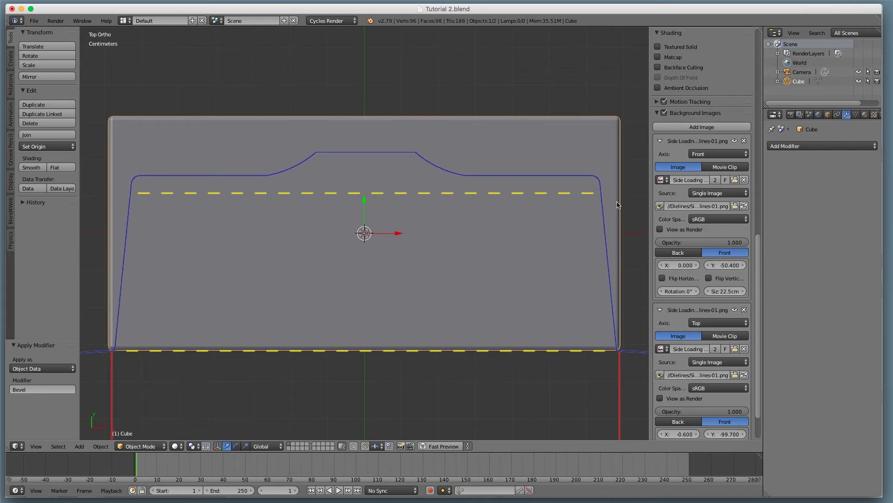
pyautogui.press('Tab')
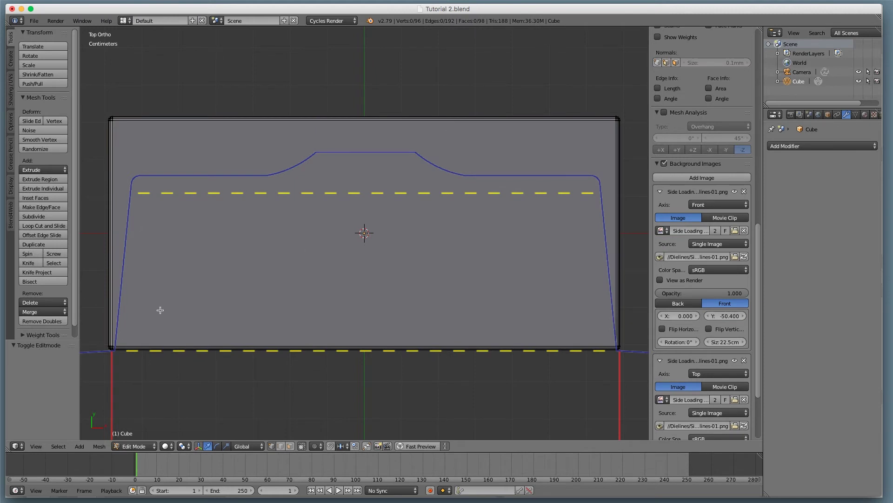
pyautogui.press('k')
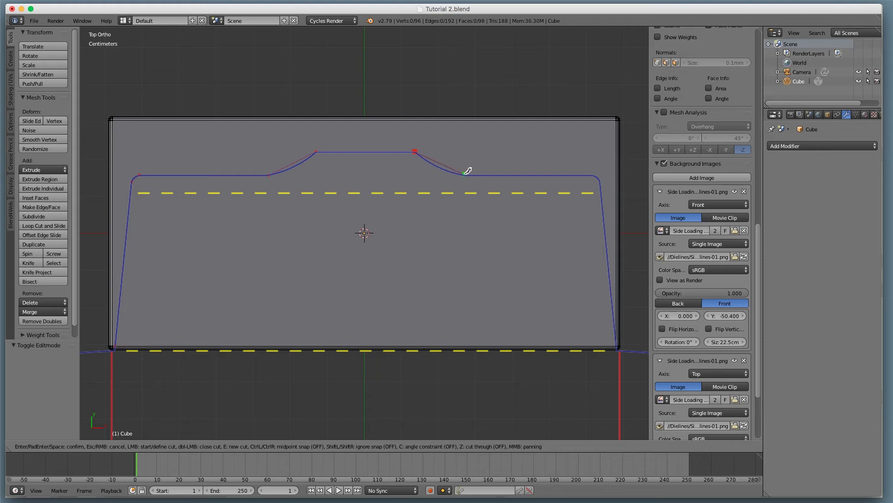
pyautogui.click(600, 176)
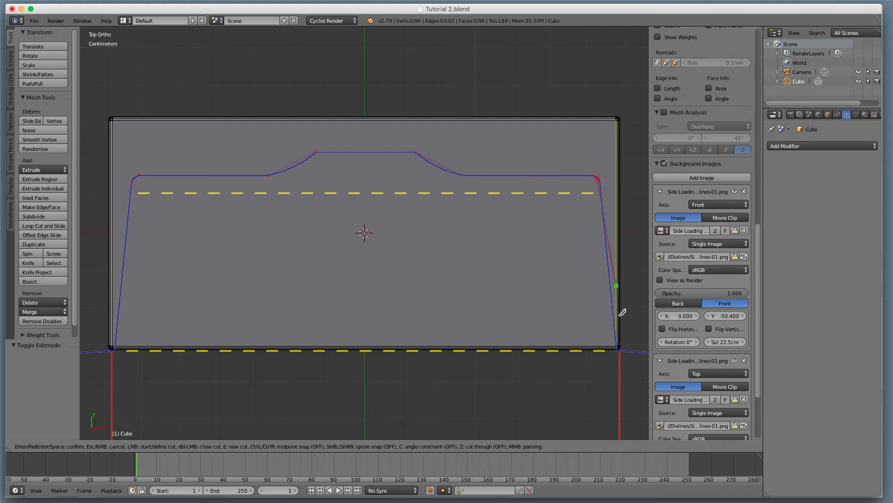
pyautogui.click(611, 345)
pyautogui.press('Return')
# - Merge the flap cut's end vertex at the front-left corner into the box's corner vertex with At Last
pyautogui.scroll(3, 396, 301)
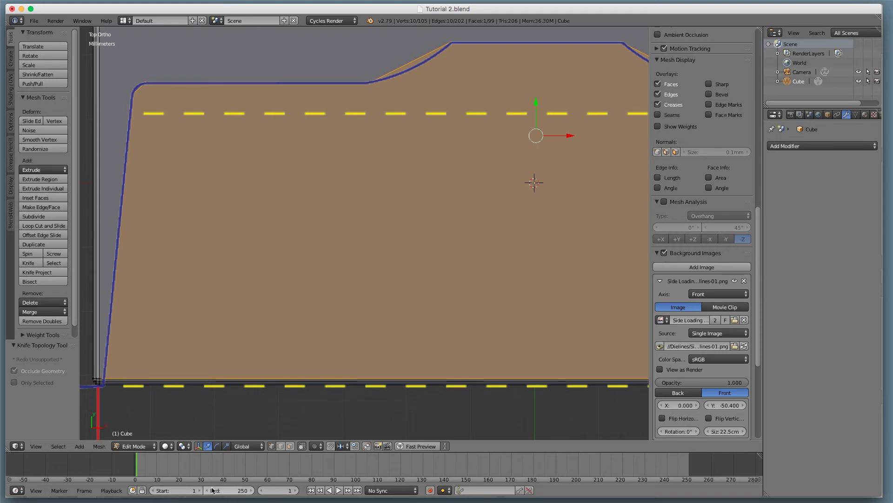
pyautogui.rightClick(104, 380)
pyautogui.keyDown('shift'); pyautogui.rightClick(102, 379); pyautogui.keyUp('shift')
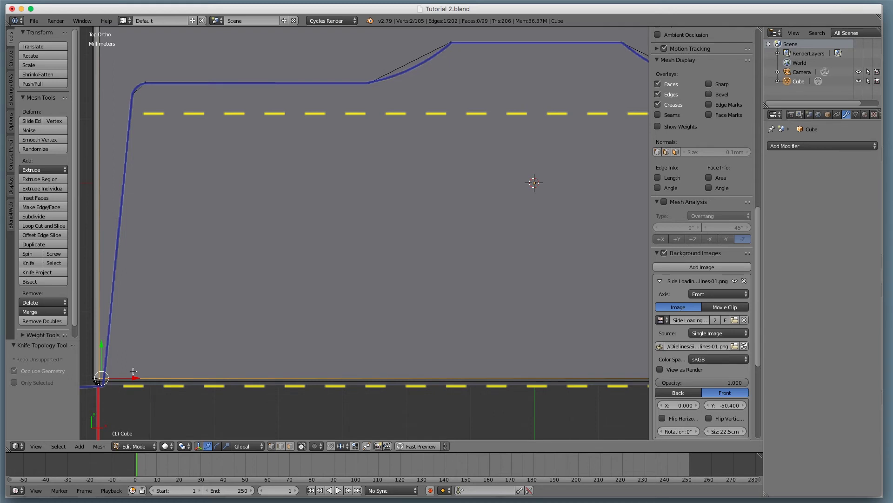
pyautogui.hotkey('alt', 'm')
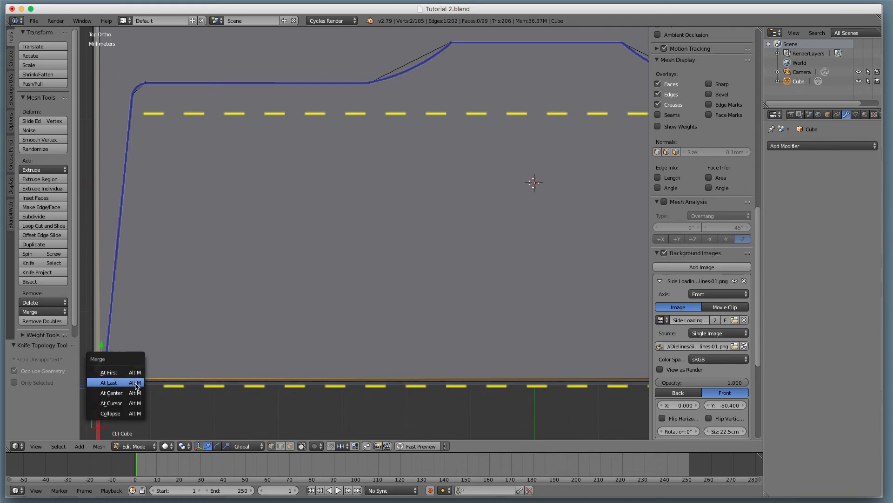
pyautogui.press('Return')
pyautogui.scroll(-2, 242, 317)
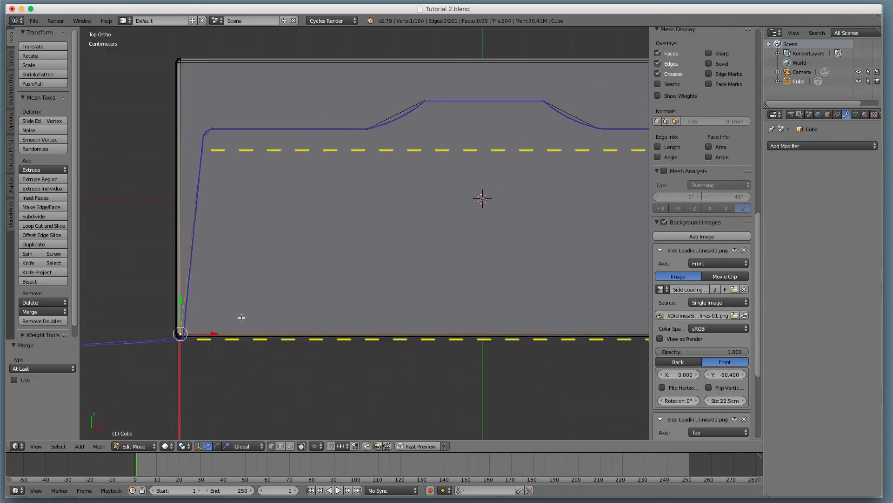
# - Align the four shoulder vertices of the flap outline in one straight line by scaling them to 0 along Y
pyautogui.hscroll(5, 323, 265)
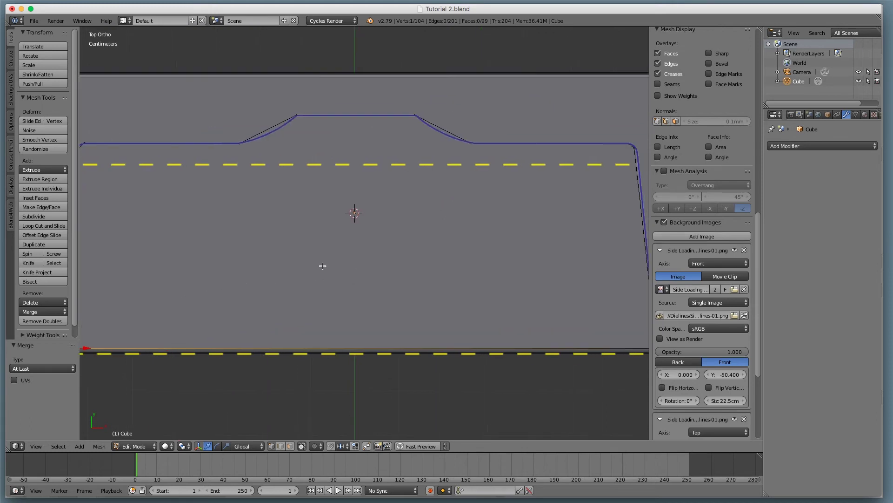
pyautogui.scroll(-1, 402, 216)
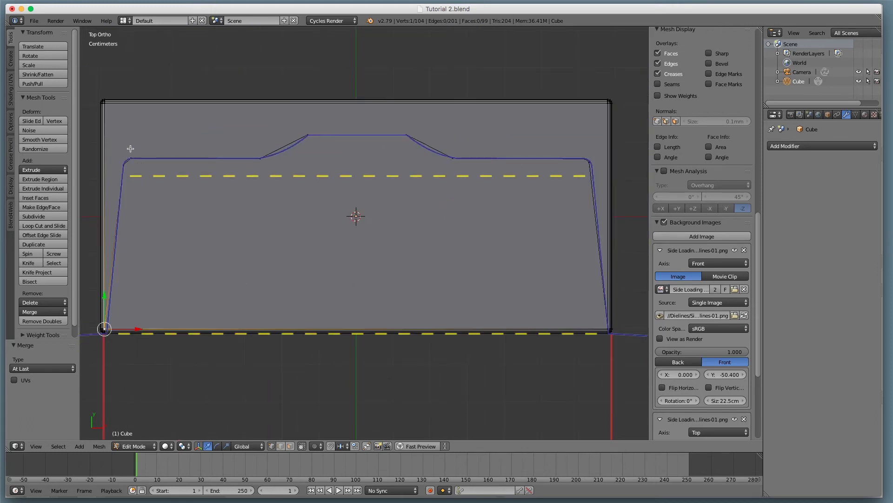
pyautogui.press('a')
pyautogui.press('b')
pyautogui.moveTo(130, 153); pyautogui.dragTo(589, 170)
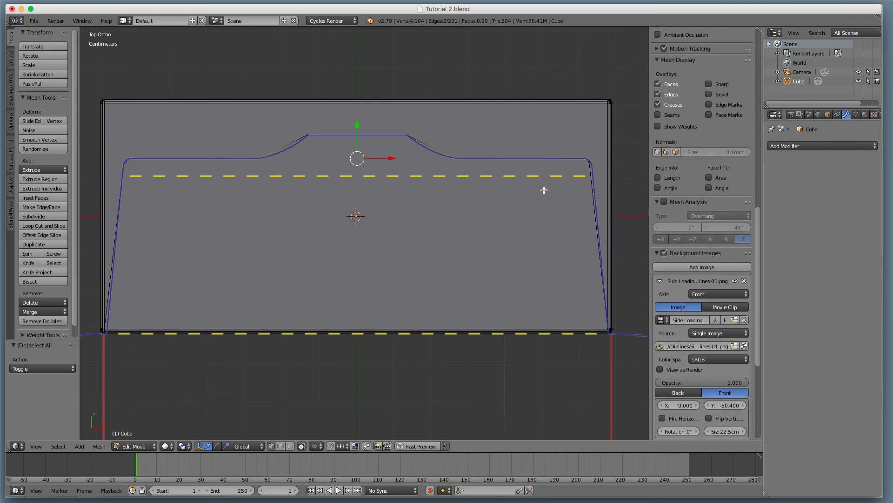
pyautogui.press('s')
pyautogui.press('y')
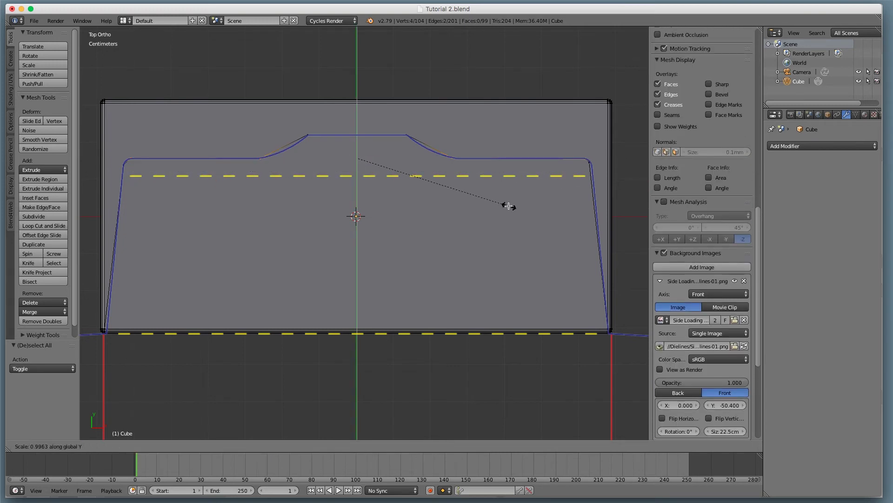
pyautogui.press('Return')
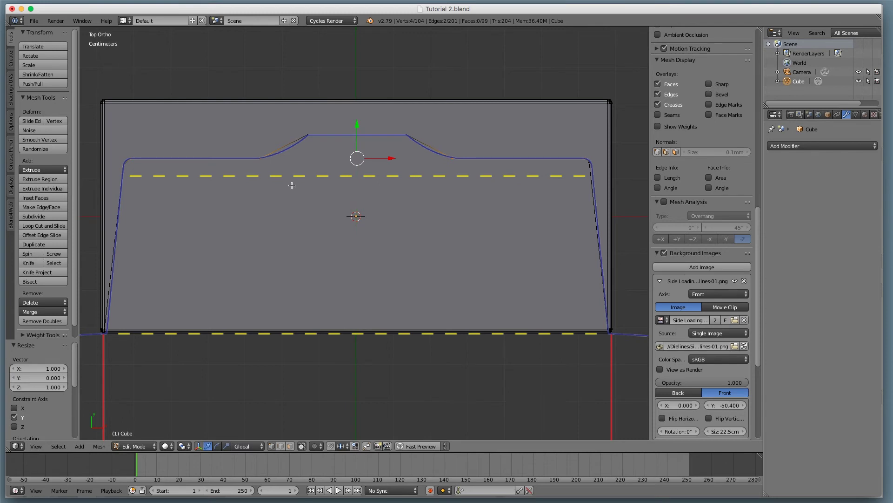
# - Straighten the top of the flap's central tab by scaling its two vertices to 0 along Y
pyautogui.press('a')
pyautogui.press('b')
pyautogui.moveTo(281, 124); pyautogui.dragTo(435, 146)
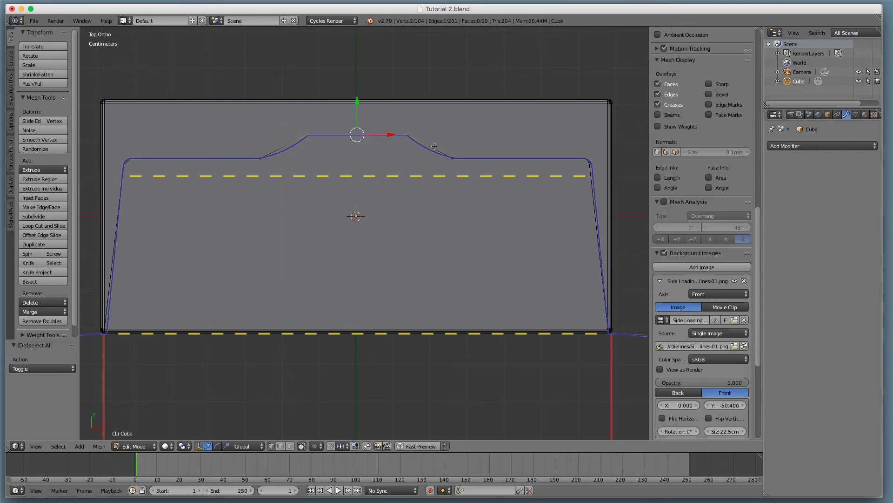
pyautogui.press('s')
pyautogui.press('y')
pyautogui.press('0')
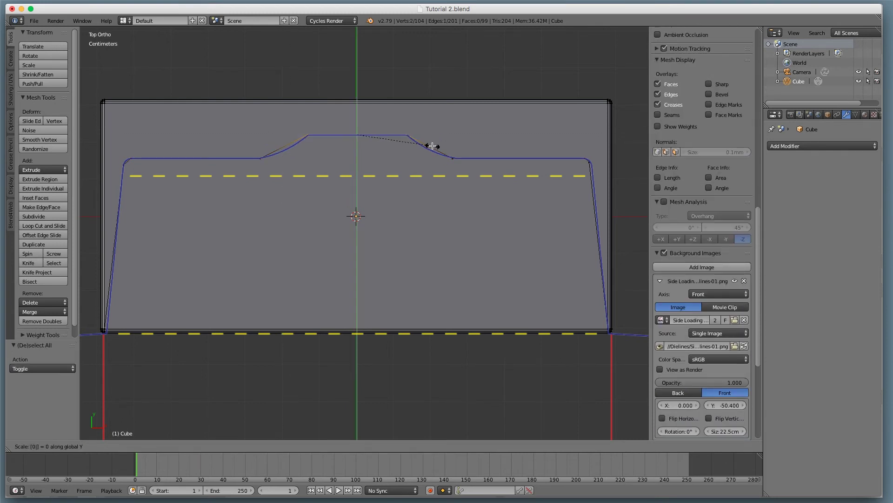
pyautogui.press('Return')
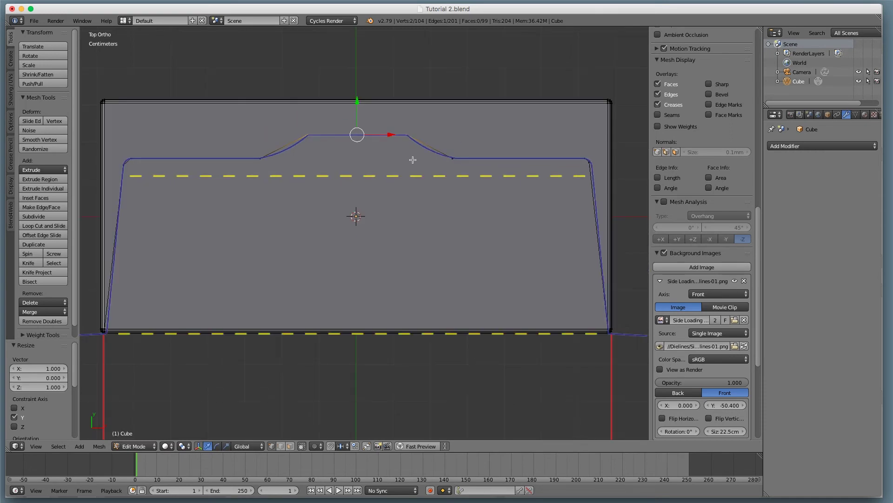
# - Select the flap face on the box's top and extrude it about 1.21 mm upward along global Z
pyautogui.moveTo(441, 175); pyautogui.dragTo(420, 241, button='middle')
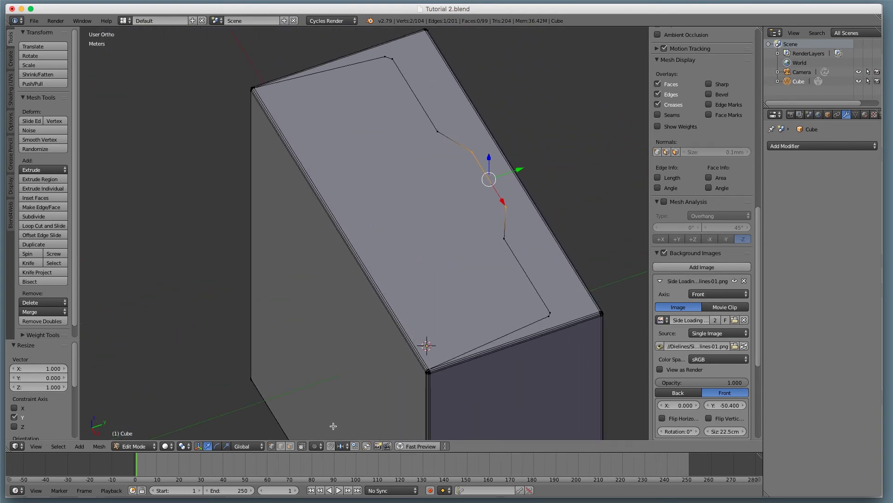
pyautogui.click(292, 448)
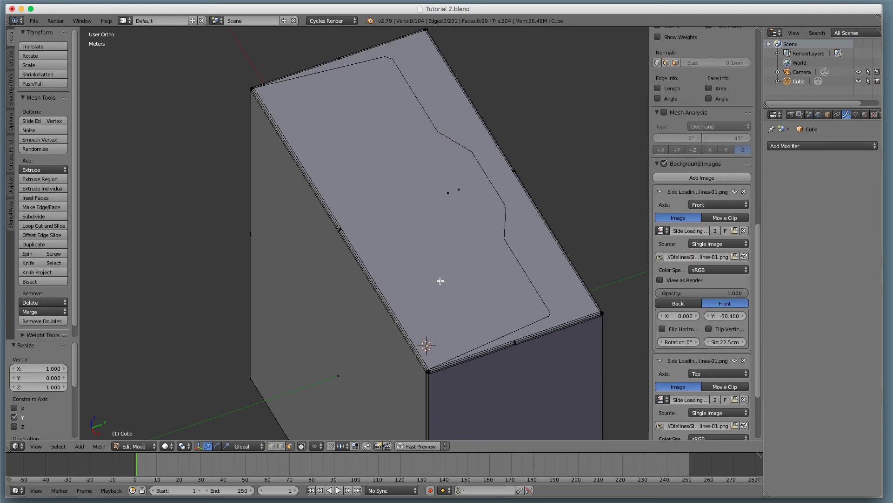
pyautogui.click(440, 280)
pyautogui.click(282, 447)
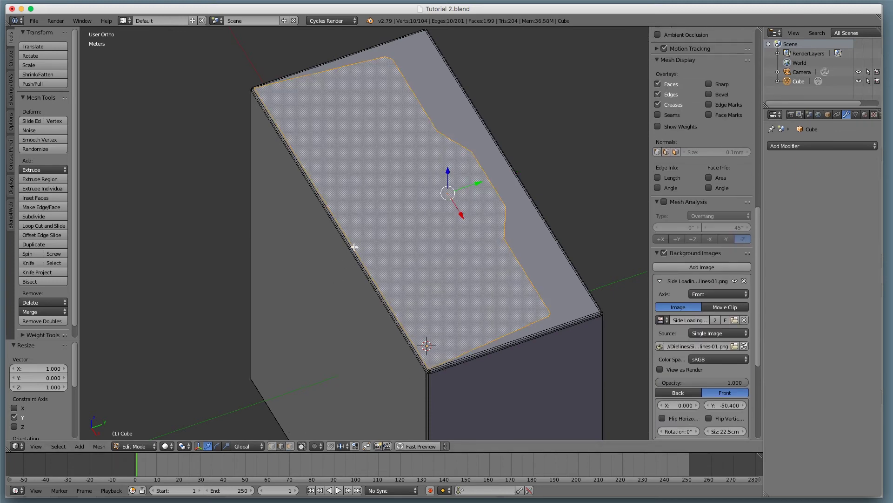
pyautogui.moveTo(432, 276); pyautogui.dragTo(413, 230, button='middle')
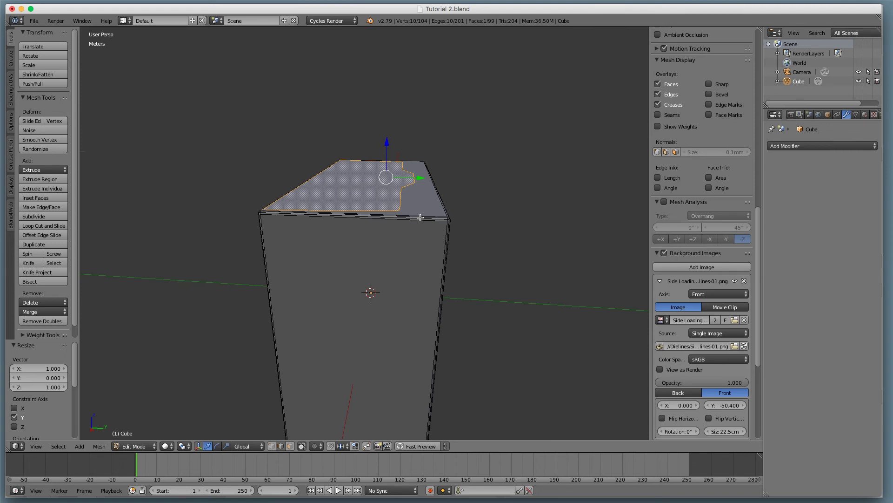
pyautogui.press('e')
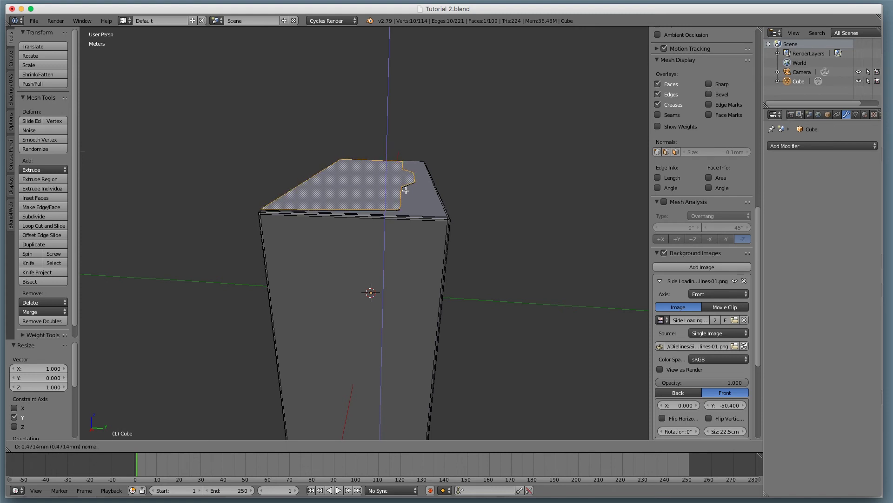
pyautogui.press('z')
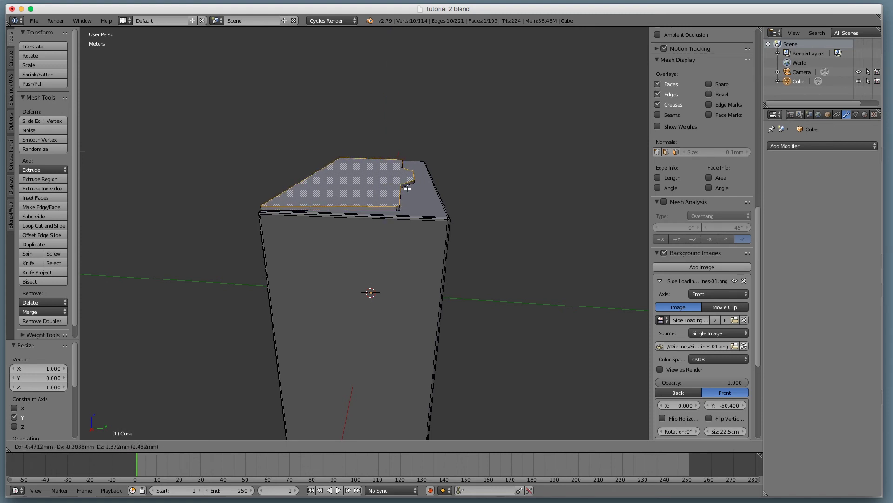
pyautogui.press('z')
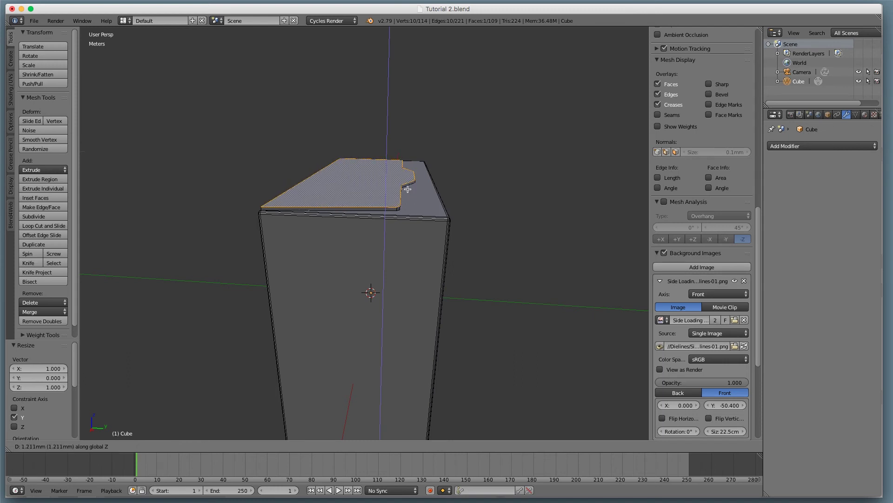
pyautogui.click(408, 188)
# - Lower the extruded flap's fold edge by about 1.21 mm along Z and check the sloped flap in Object Mode
pyautogui.moveTo(342, 186); pyautogui.dragTo(393, 189, button='middle')
pyautogui.scroll(2, 393, 189)
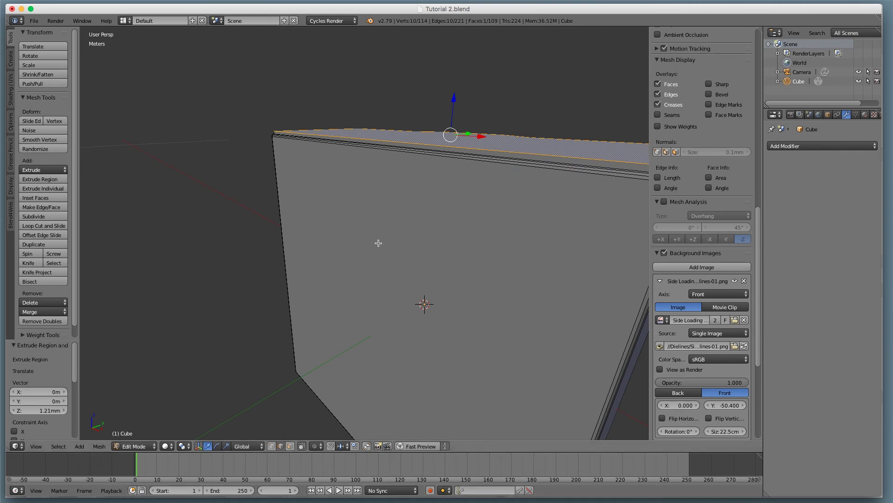
pyautogui.rightClick(417, 139)
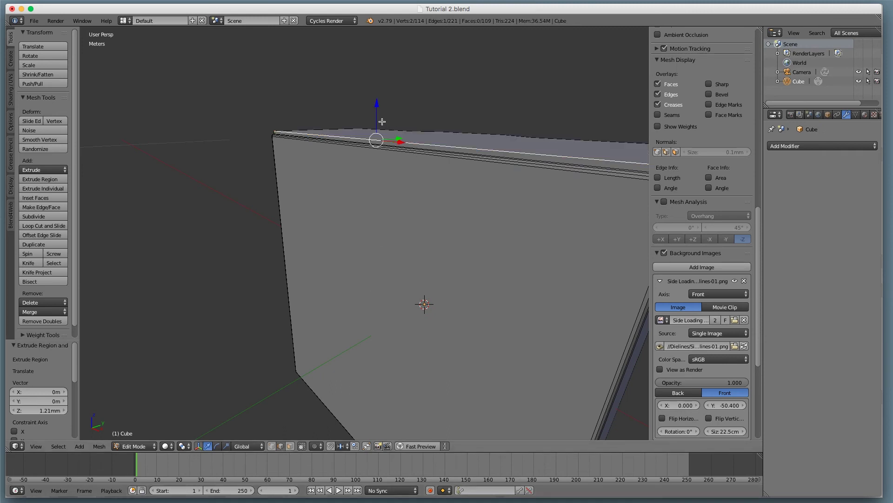
pyautogui.moveTo(378, 120)
pyautogui.mouseDown()
pyautogui.moveTo(375, 133)
pyautogui.moveTo(377, 125)
pyautogui.mouseUp()
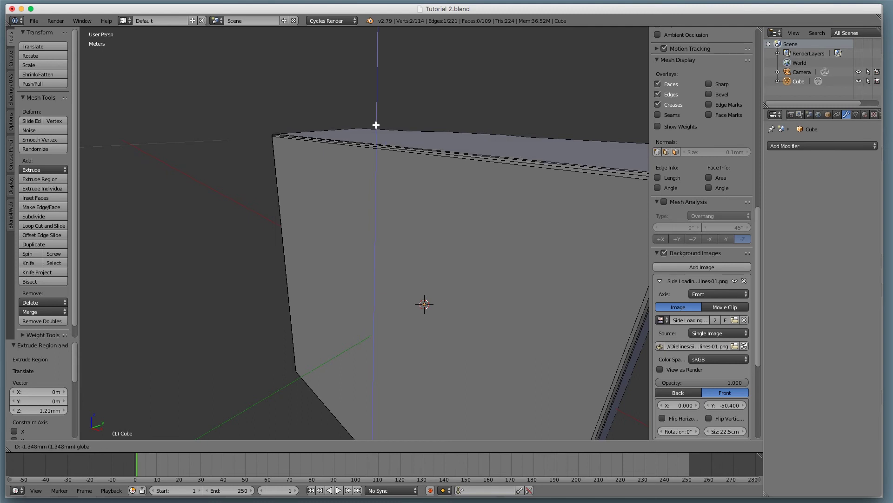
pyautogui.moveTo(376, 125); pyautogui.dragTo(375, 124)
pyautogui.scroll(-5, 431, 183)
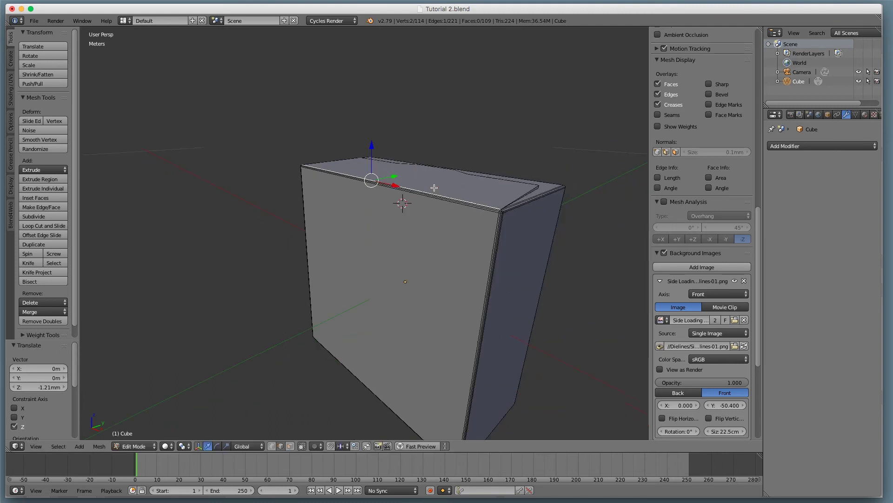
pyautogui.moveTo(432, 183); pyautogui.dragTo(351, 193, button='middle')
pyautogui.scroll(3, 352, 194)
pyautogui.press('Tab')
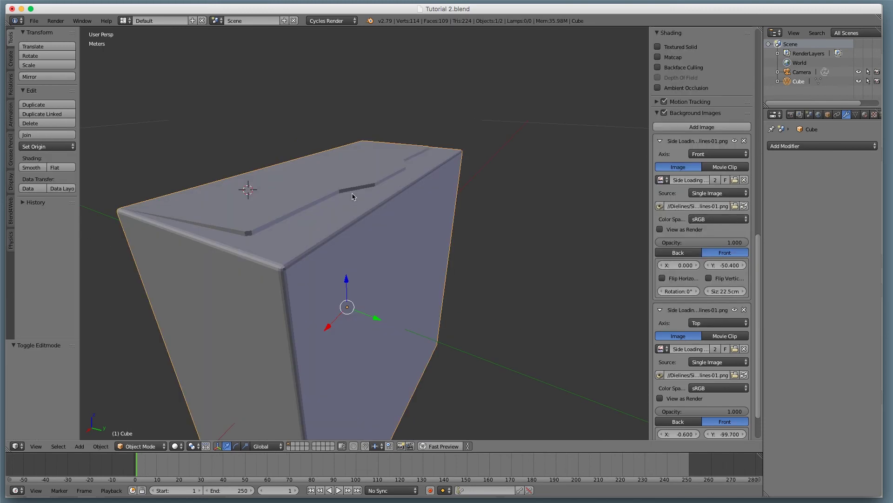
pyautogui.press('Tab')
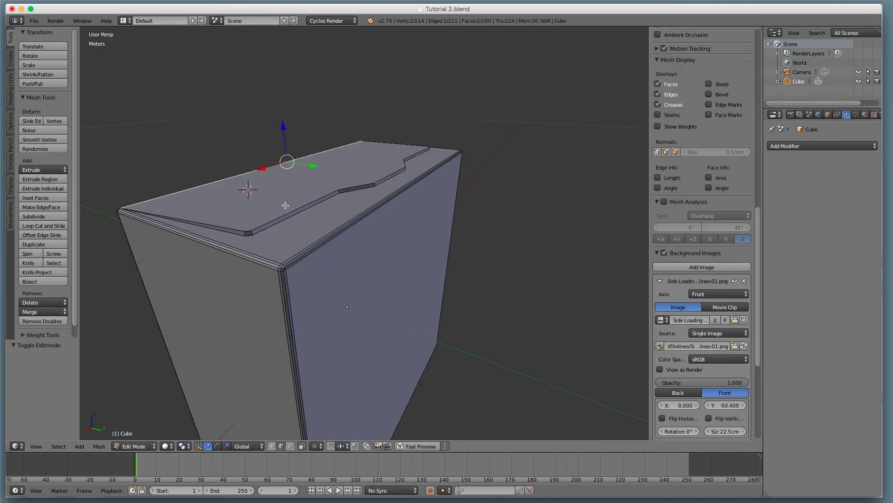
# - Select the flap's upper outline edges, leaving out the fold edge and the two tapered side edges
pyautogui.keyDown('alt'); pyautogui.rightClick(286, 211); pyautogui.keyUp('alt')
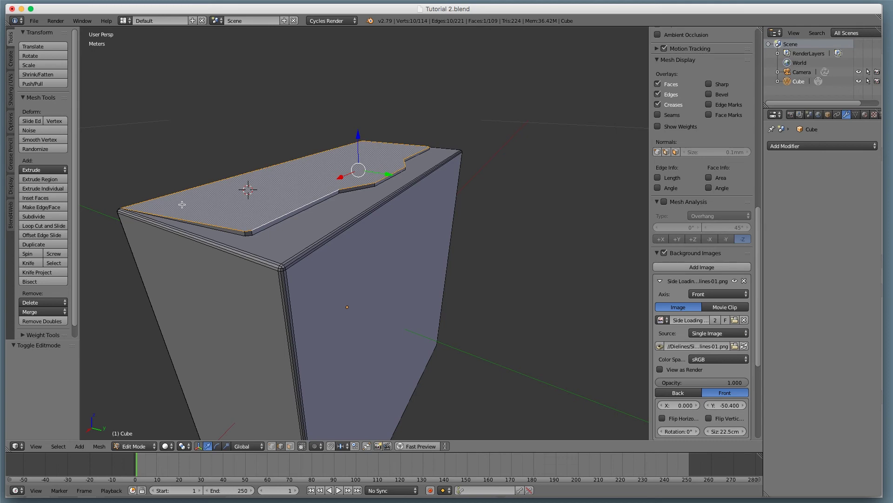
pyautogui.hotkey('ctrl', 'z')
pyautogui.moveTo(186, 191); pyautogui.dragTo(327, 306, button='middle')
pyautogui.keyDown('shift'); pyautogui.rightClick(358, 327); pyautogui.keyUp('shift')
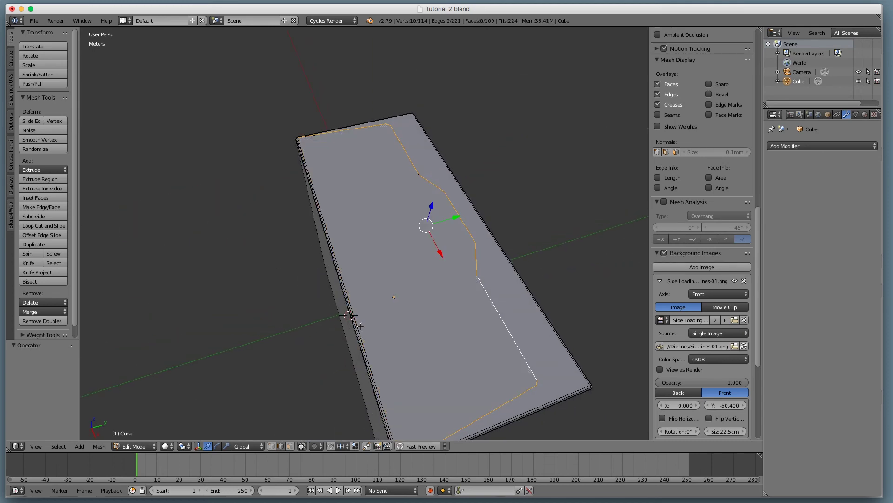
pyautogui.moveTo(461, 242); pyautogui.dragTo(410, 230, button='middle')
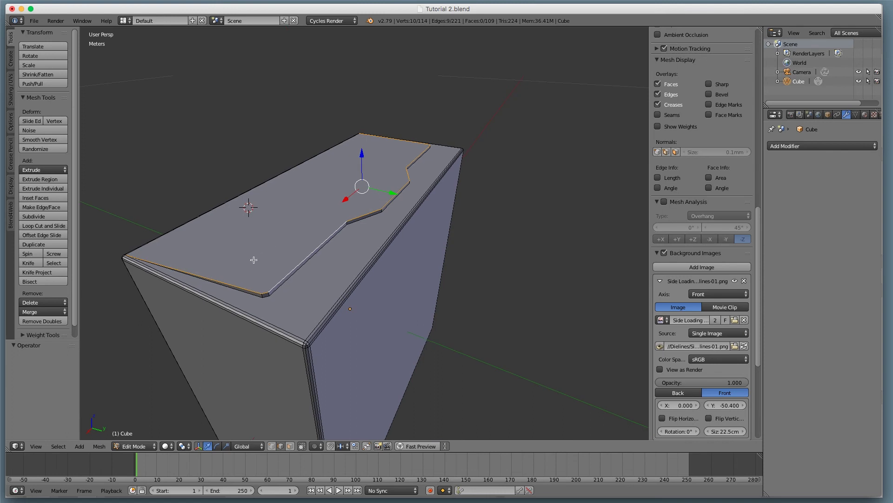
pyautogui.keyDown('shift'); pyautogui.rightClick(242, 286); pyautogui.keyUp('shift')
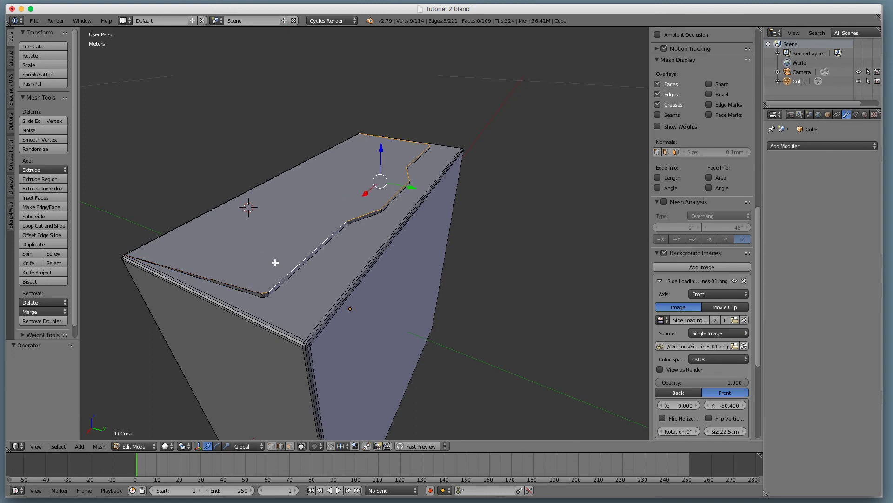
pyautogui.keyDown('shift'); pyautogui.rightClick(398, 139); pyautogui.keyUp('shift')
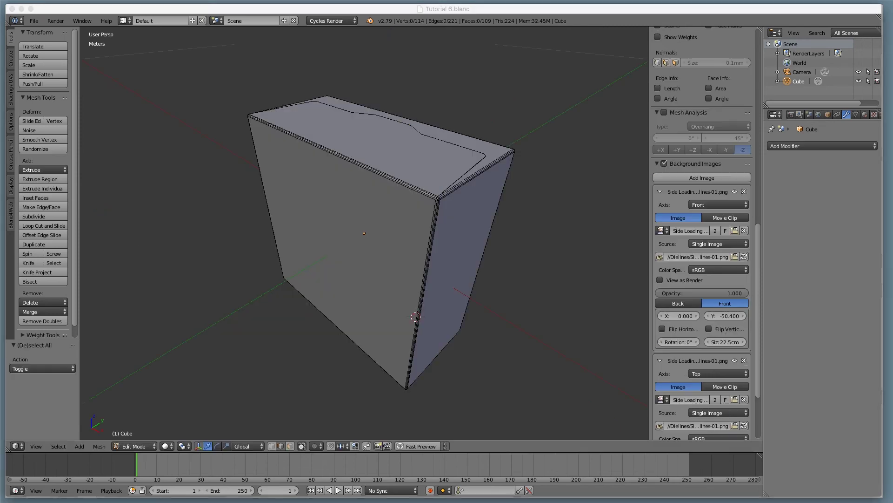
# - Assign the side-loading box dieline image as the background reference for the Right view
pyautogui.press('KP_3')
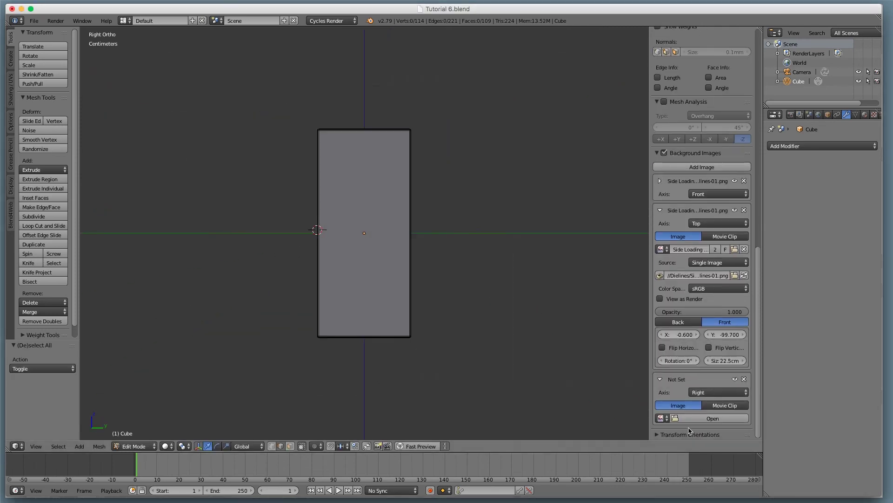
pyautogui.click(661, 418)
pyautogui.click(689, 401)
pyautogui.scroll(-5, 703, 409)
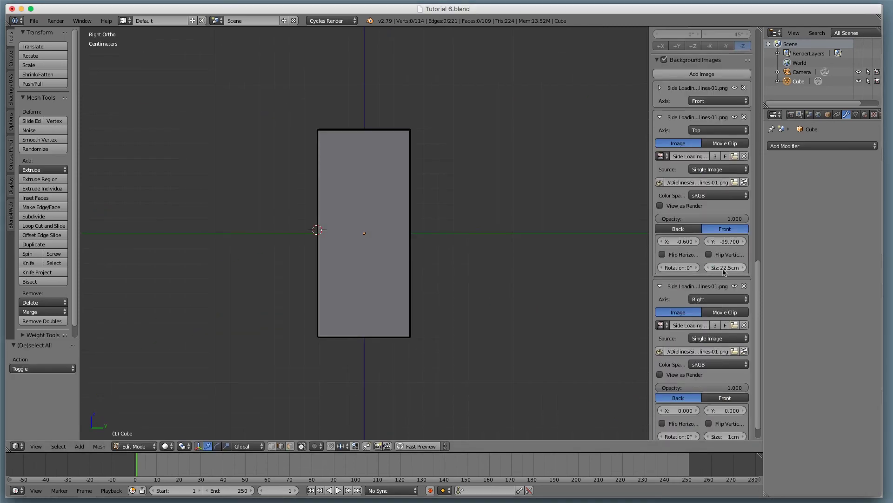
# - Size the Right-view dieline to 22.5 cm, show it in front and align it to the box at X -100.3, Y -50.7
pyautogui.moveTo(715, 413); pyautogui.dragTo(661, 410)
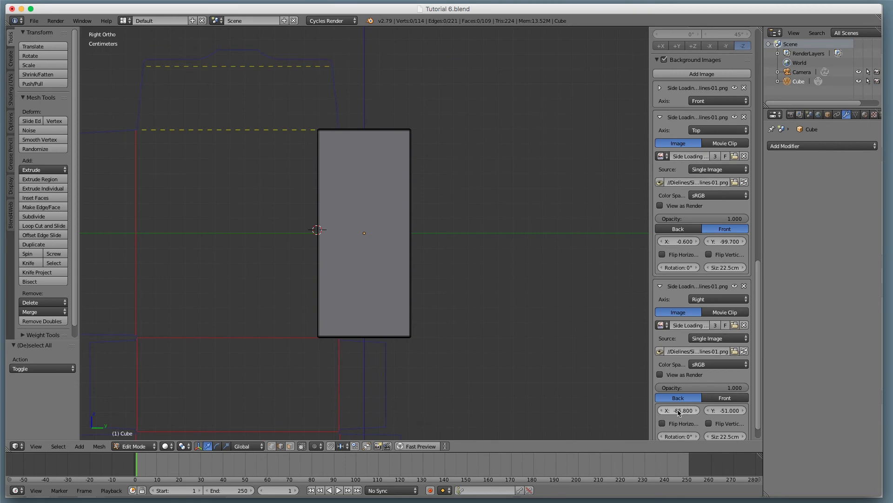
pyautogui.click(725, 398)
pyautogui.scroll(-1, 709, 386)
pyautogui.moveTo(726, 392); pyautogui.dragTo(661, 391)
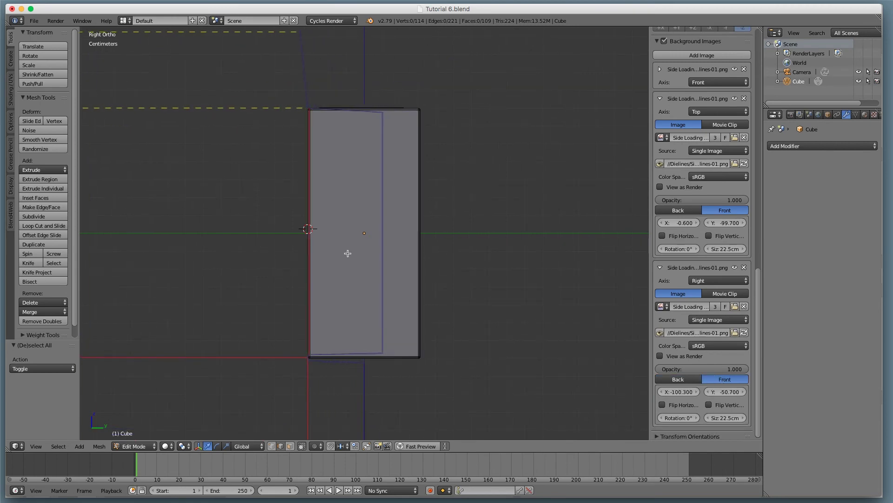
# - Knife-cut the side flap outline into the box's right side face, tracing the blue dieline
pyautogui.hotkey('ctrl', 'Up')
pyautogui.press('k')
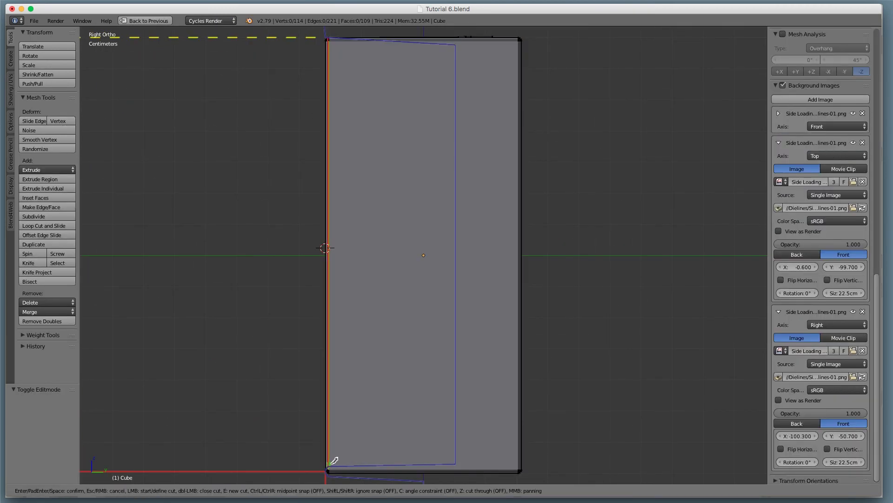
pyautogui.click(455, 42)
pyautogui.click(455, 466)
pyautogui.press('Return')
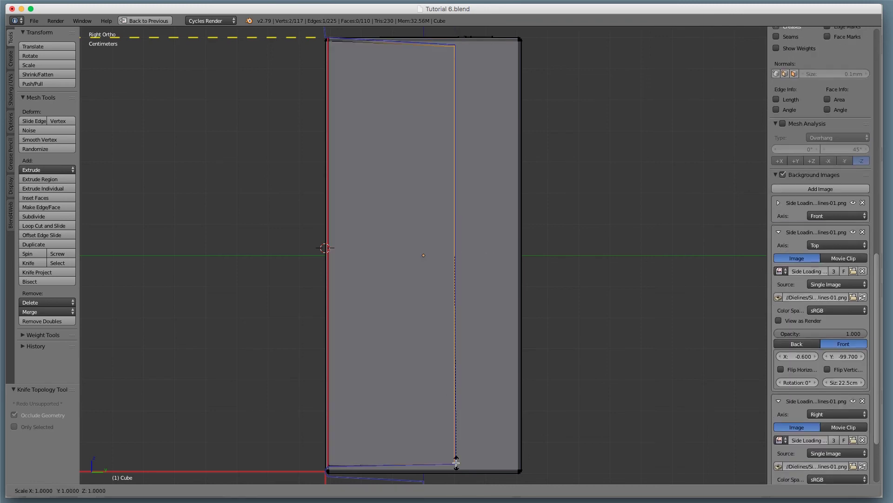
pyautogui.press('Tab')
pyautogui.moveTo(454, 466); pyautogui.dragTo(503, 427, button='middle')
# - Load Side Loading box Dielines-01.png into another background image slot for matching the opposite side of the box
pyautogui.scroll(2, 502, 427)
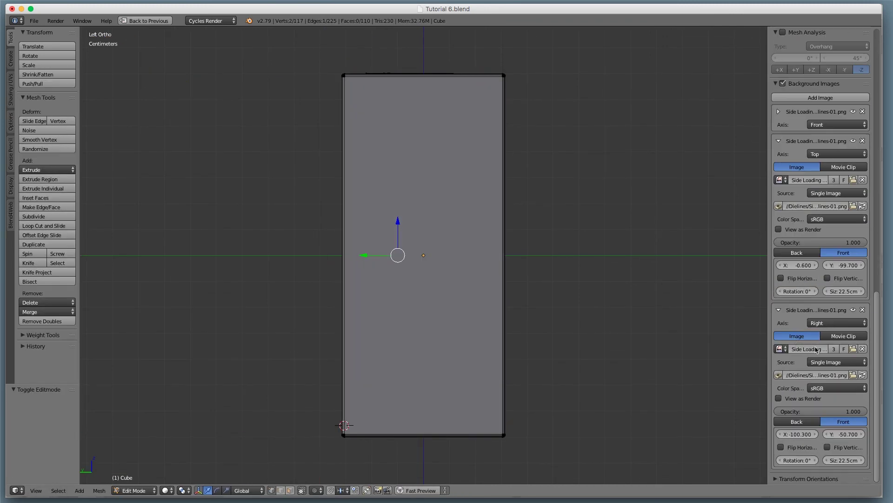
pyautogui.click(780, 467)
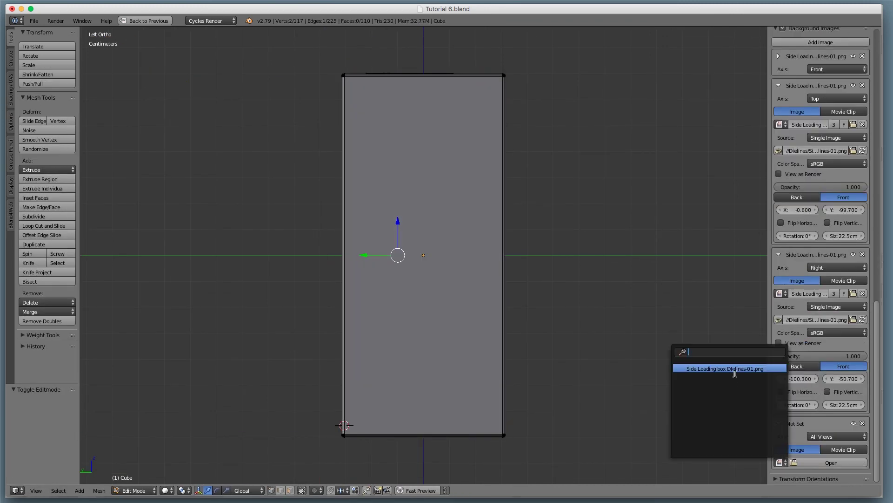
pyautogui.click(725, 367)
pyautogui.scroll(-3, 835, 423)
pyautogui.scroll(-2, 835, 423)
pyautogui.scroll(-2, 835, 424)
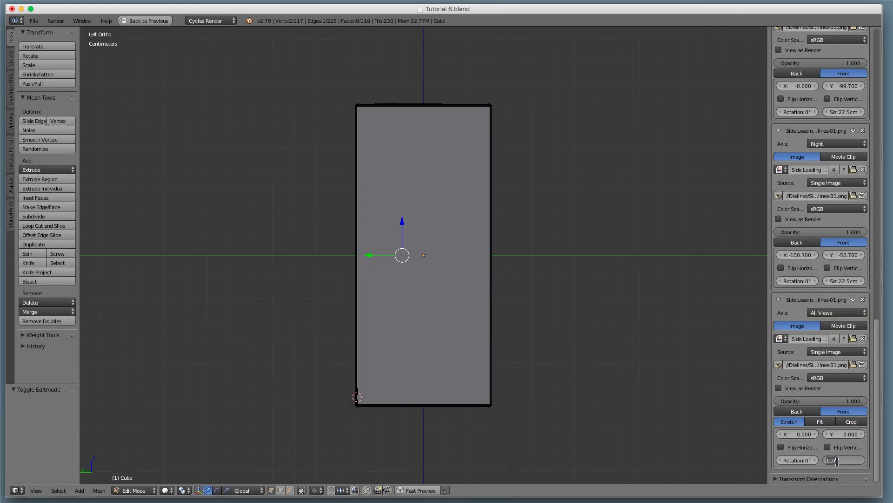
# - Set the new All Views background to 22.5 cm, shown in front, and align it at X 98.2, Y -50.7
pyautogui.moveTo(833, 401); pyautogui.dragTo(868, 401)
pyautogui.click(843, 411)
pyautogui.hotkey('ctrl', 'c')
pyautogui.hotkey('ctrl', 'v')
pyautogui.moveTo(801, 433); pyautogui.dragTo(823, 434)
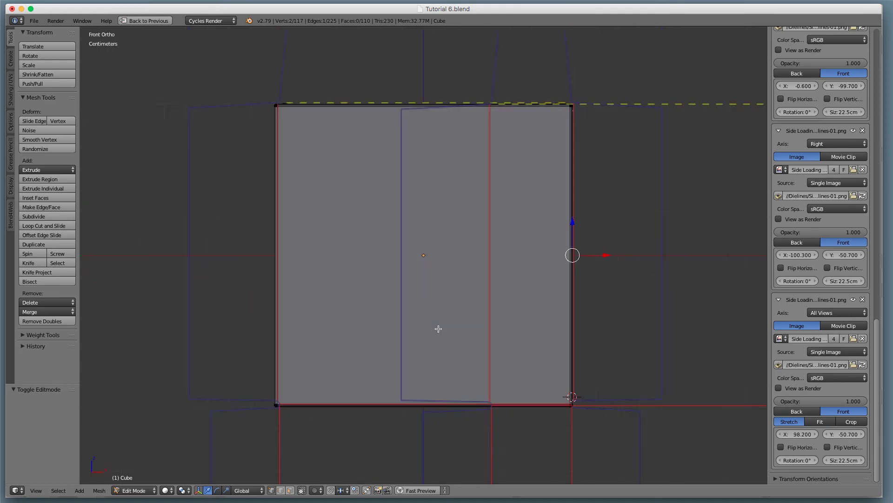
# - Knife-cut the matching side flap outline into the box's left side face along the blue dieline
pyautogui.press('a')
pyautogui.press('k')
pyautogui.scroll(2, 493, 397)
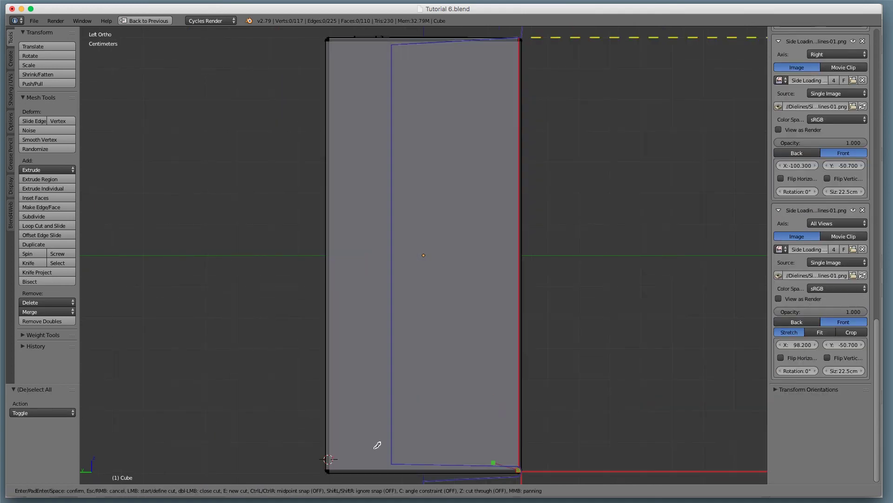
pyautogui.click(392, 464)
pyautogui.click(518, 469)
pyautogui.press('e')
pyautogui.click(392, 46)
pyautogui.click(519, 40)
pyautogui.press('Return')
pyautogui.press('Tab')
pyautogui.press('Tab')
# - Extrude the side flap faces slightly outward along X and check the whole box in Object Mode
pyautogui.moveTo(465, 279); pyautogui.dragTo(285, 343, button='middle')
pyautogui.scroll(3, 285, 343)
pyautogui.press('e')
pyautogui.press('x')
pyautogui.press('Escape')
pyautogui.moveTo(317, 304); pyautogui.dragTo(508, 335, button='middle')
pyautogui.press('Tab')
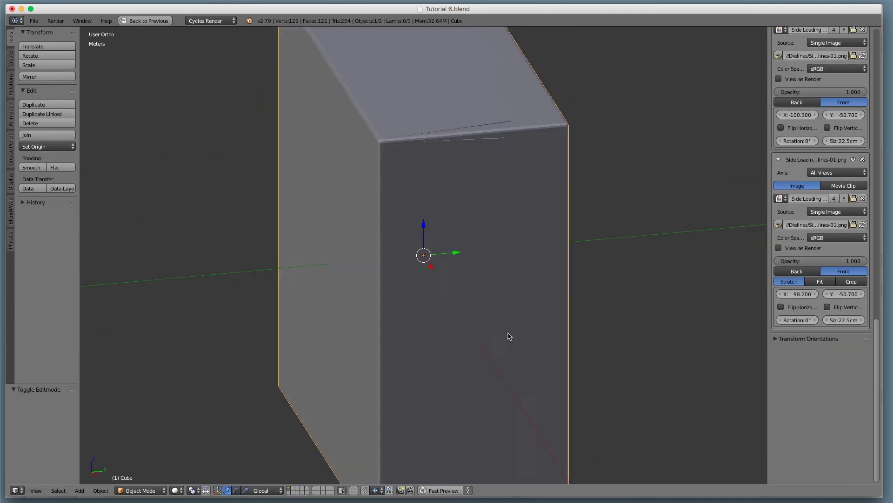
pyautogui.scroll(-4, 509, 335)
pyautogui.moveTo(614, 339); pyautogui.dragTo(350, 326, button='middle')
pyautogui.scroll(1, 352, 326)
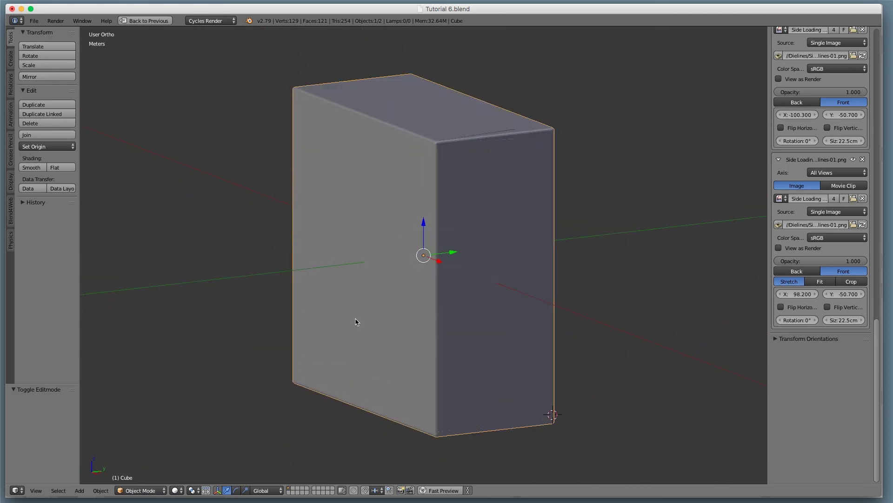
pyautogui.press('KP_5')
pyautogui.scroll(-3, 354, 319)
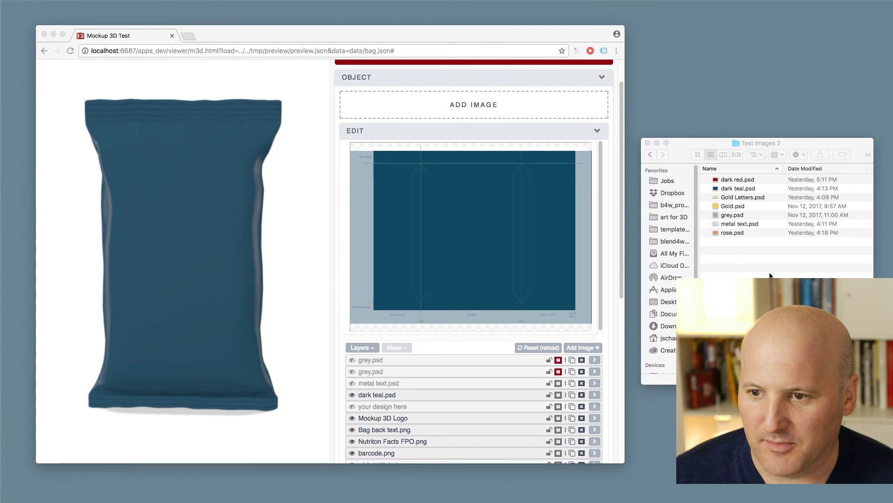
# - In the Mockup 3D web viewer, add Gold Letters.psd to the bag artwork and turn on its metallic effect (M)
pyautogui.click(728, 216)
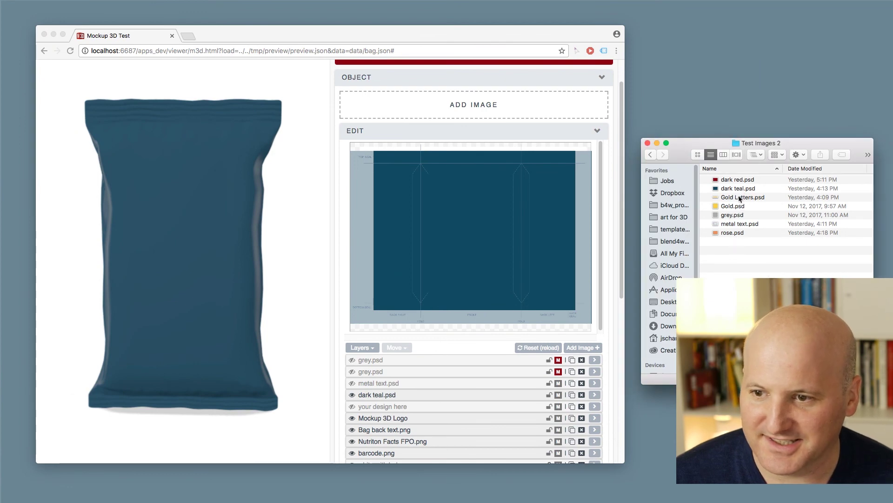
pyautogui.moveTo(743, 197); pyautogui.dragTo(471, 208)
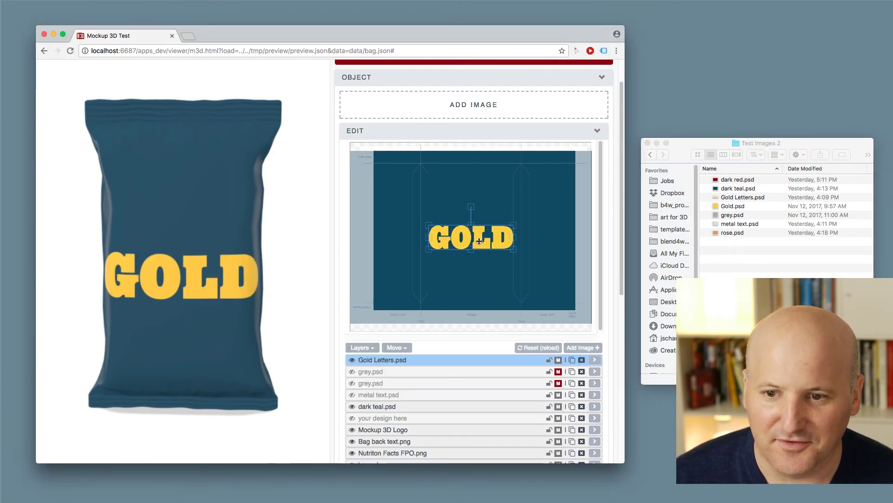
pyautogui.click(559, 359)
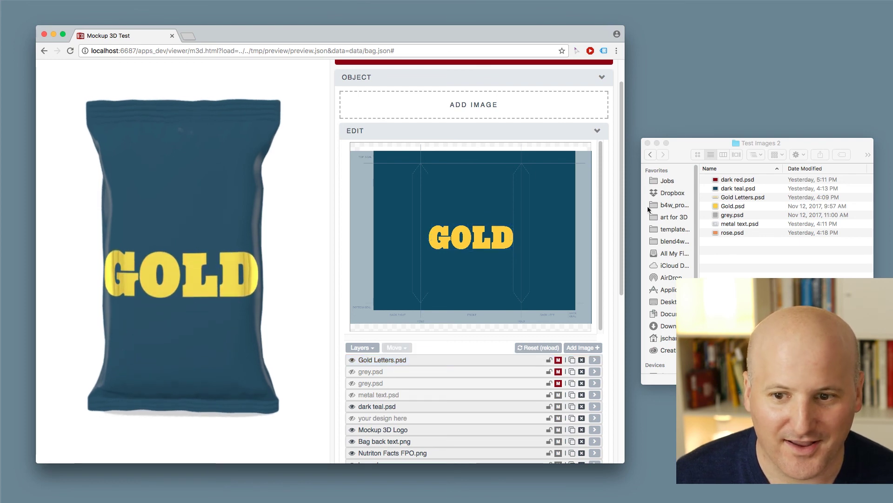
# - Move the GOLD lettering higher on the bag artwork and enlarge it slightly
pyautogui.moveTo(490, 242); pyautogui.dragTo(492, 227)
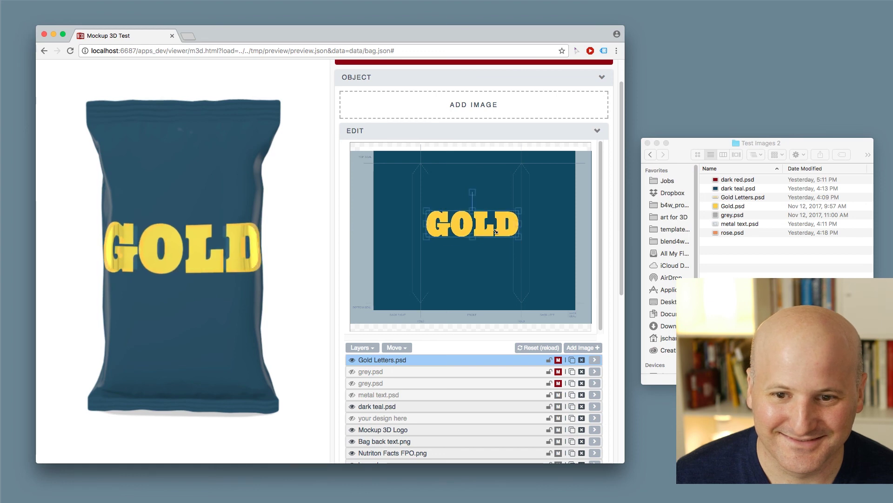
pyautogui.moveTo(517, 241); pyautogui.dragTo(519, 243)
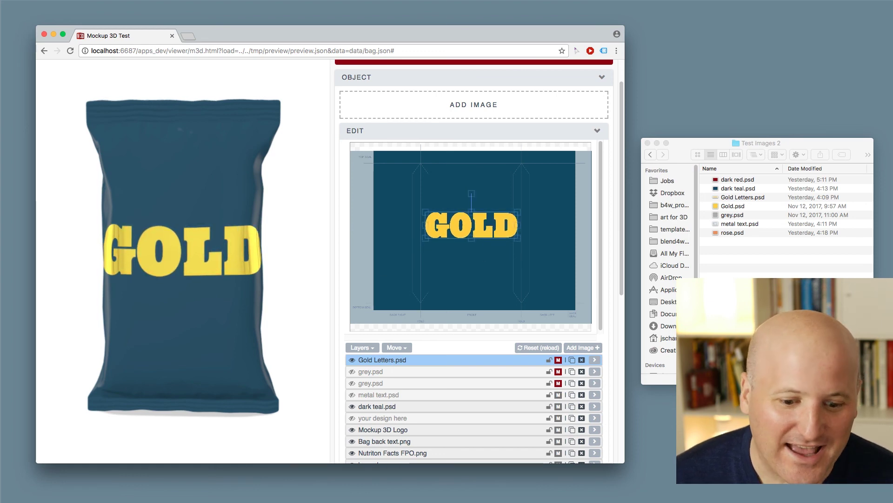